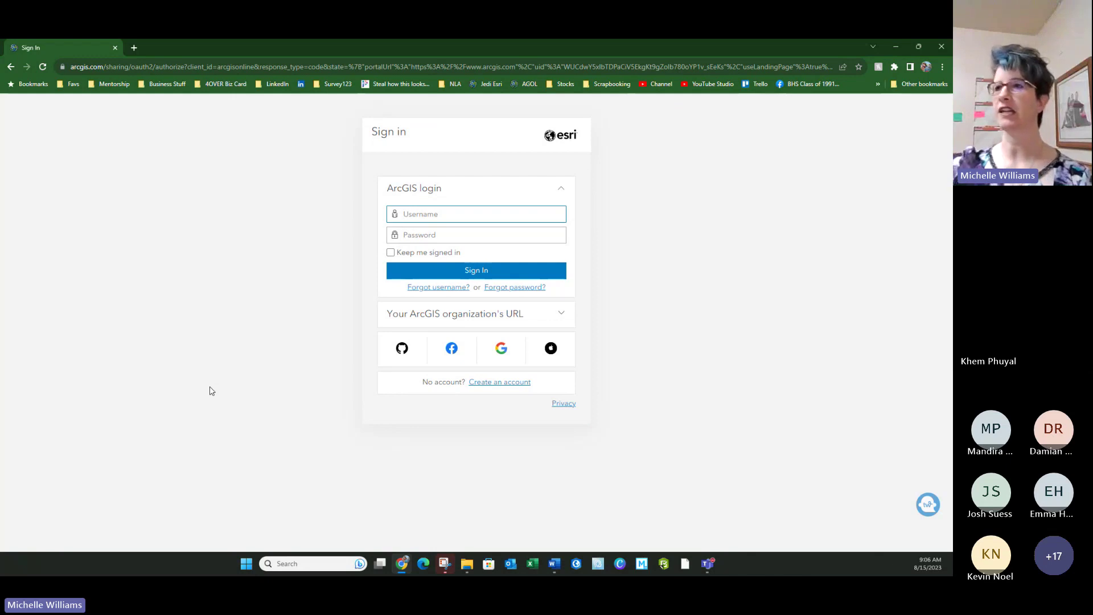
- Choose sign-in through the organization's ArcGIS URL s123jedi.maps.arcgis.com, have the URL remembered, and continue to its login page
left_click(457, 271)
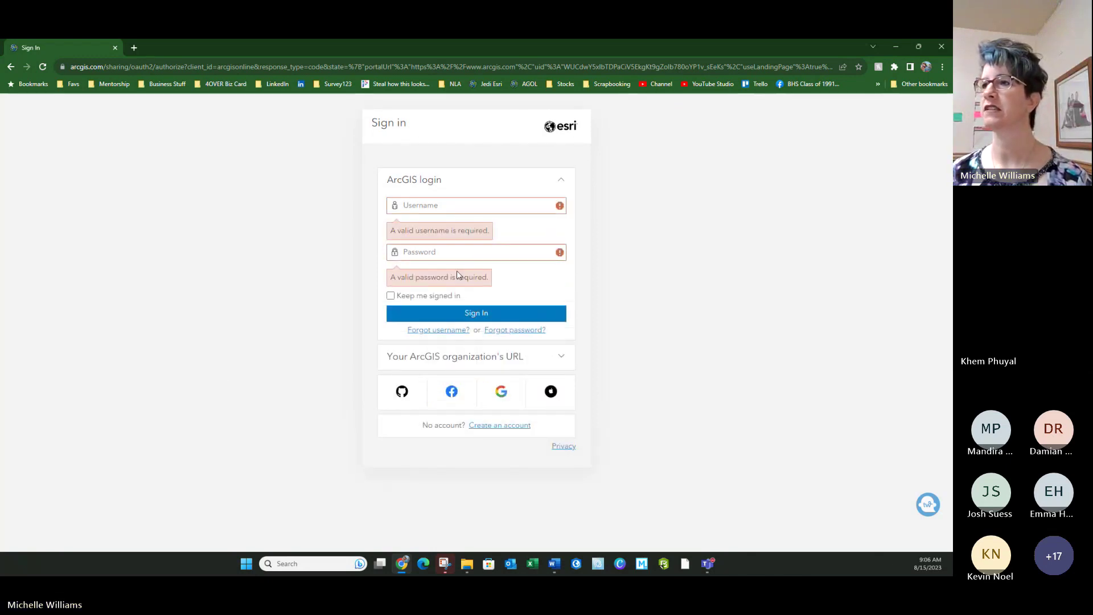
left_click(421, 364)
left_click(403, 243)
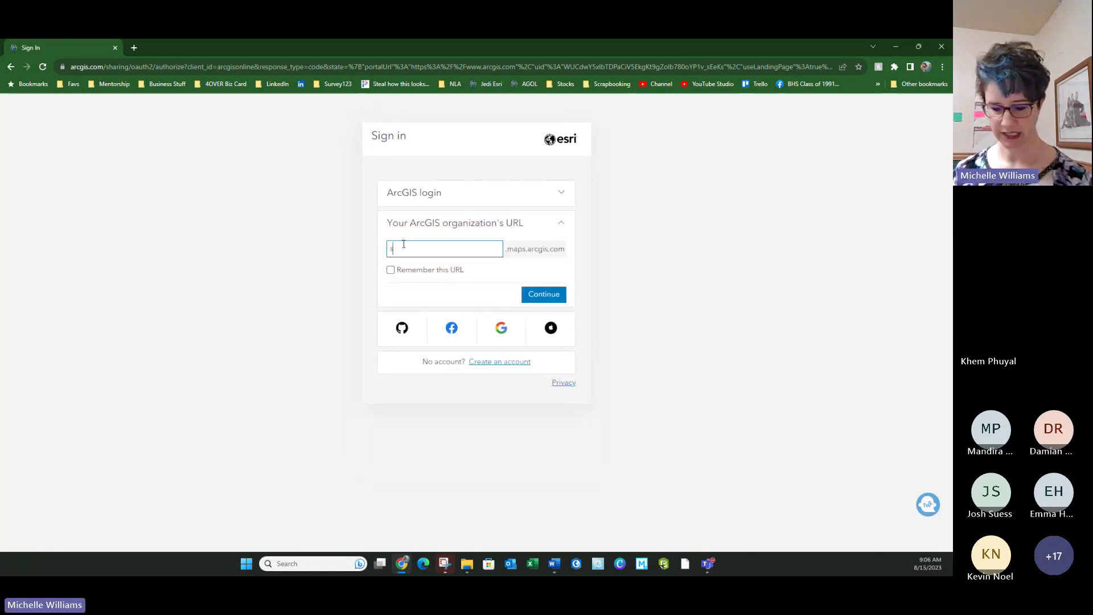
type("s125")
type("jedi")
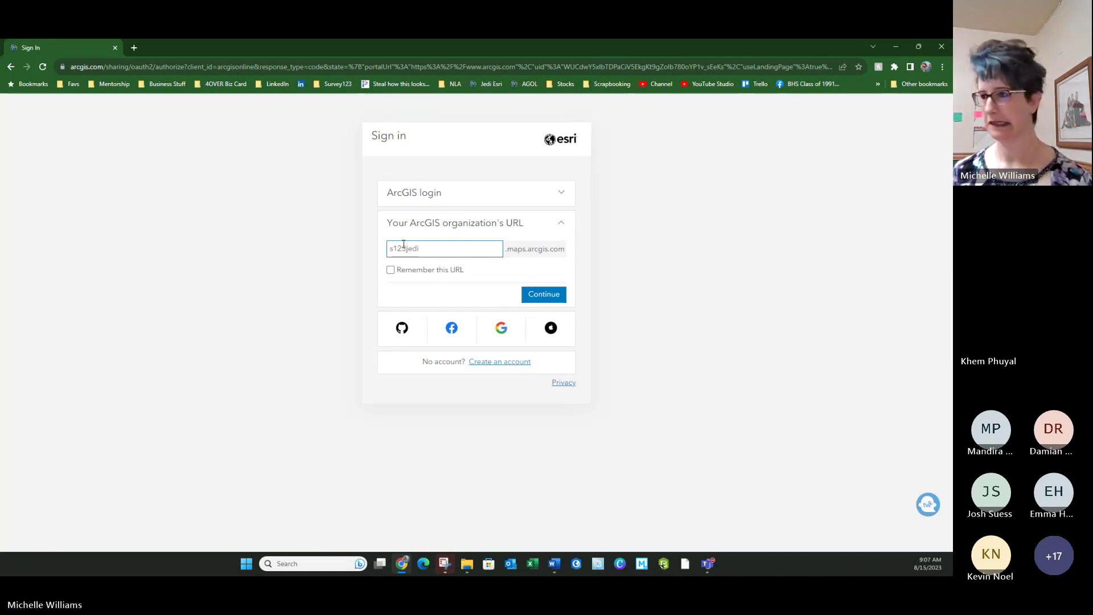
left_click(391, 272)
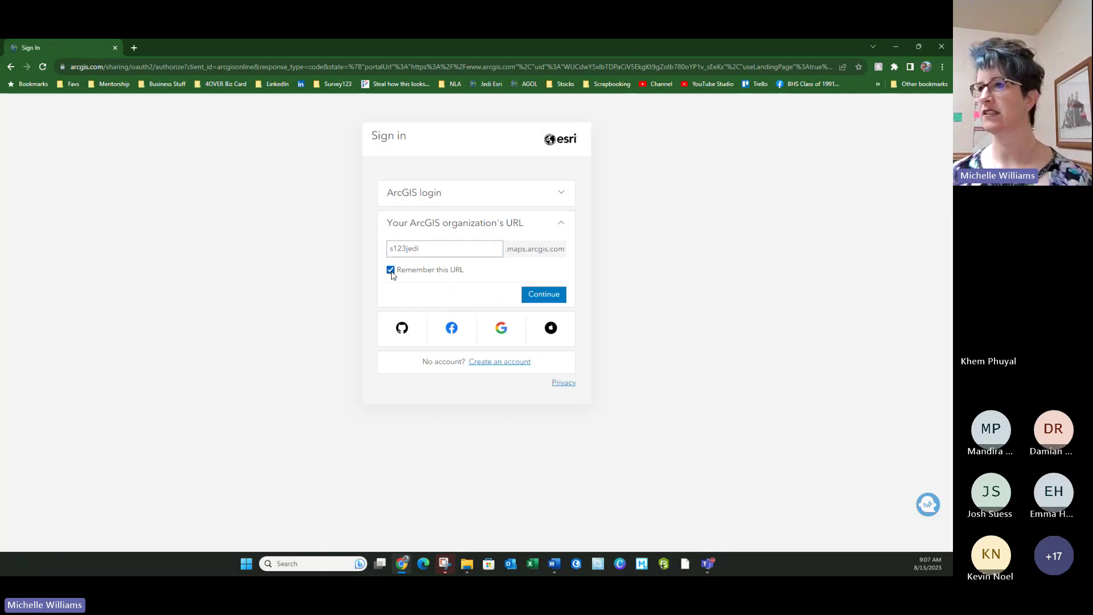
left_click(541, 293)
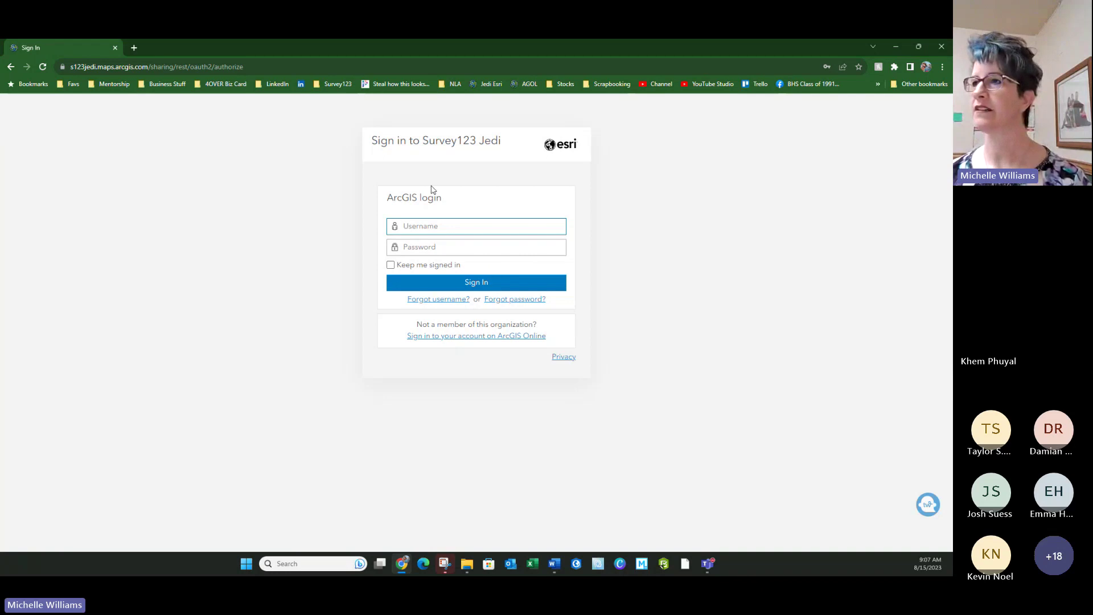
- Fill in the saved username and account password for the Survey123 Jedi organization and sign in
left_click(423, 230)
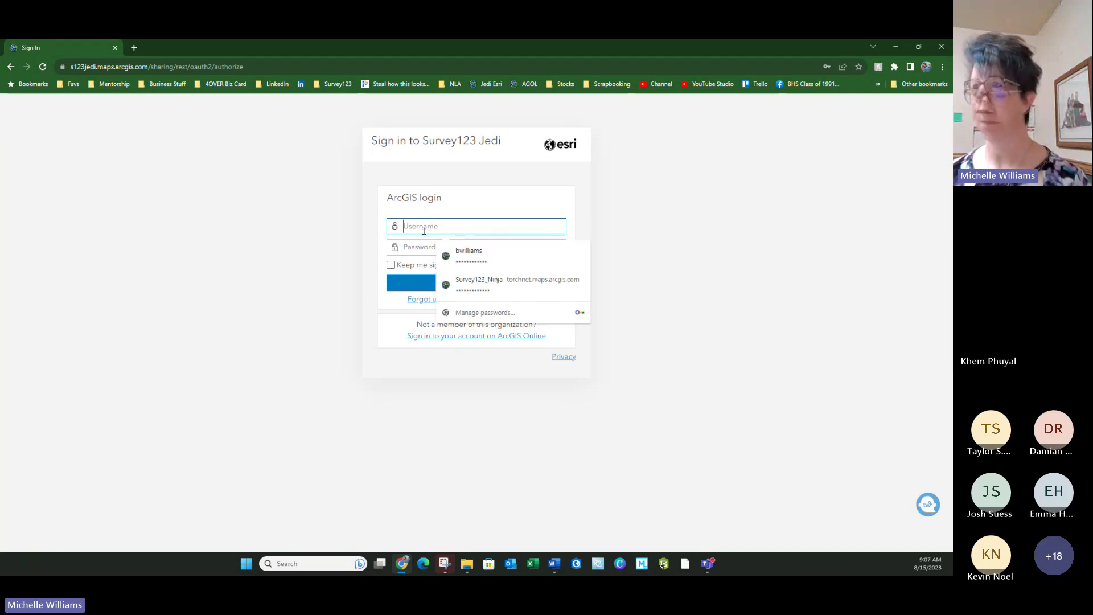
left_click(478, 253)
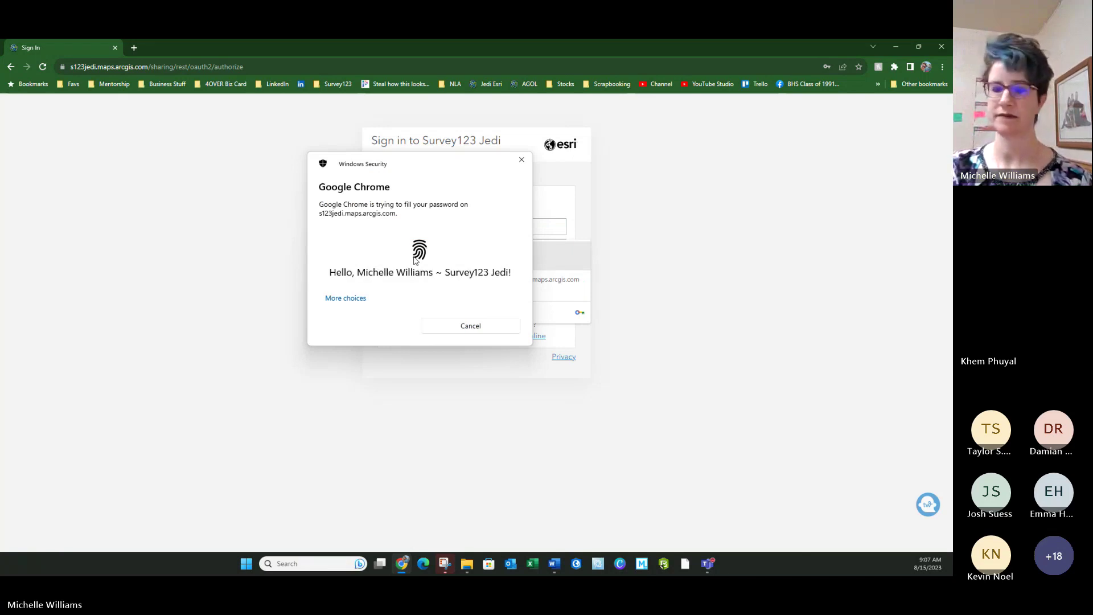
left_click(439, 284)
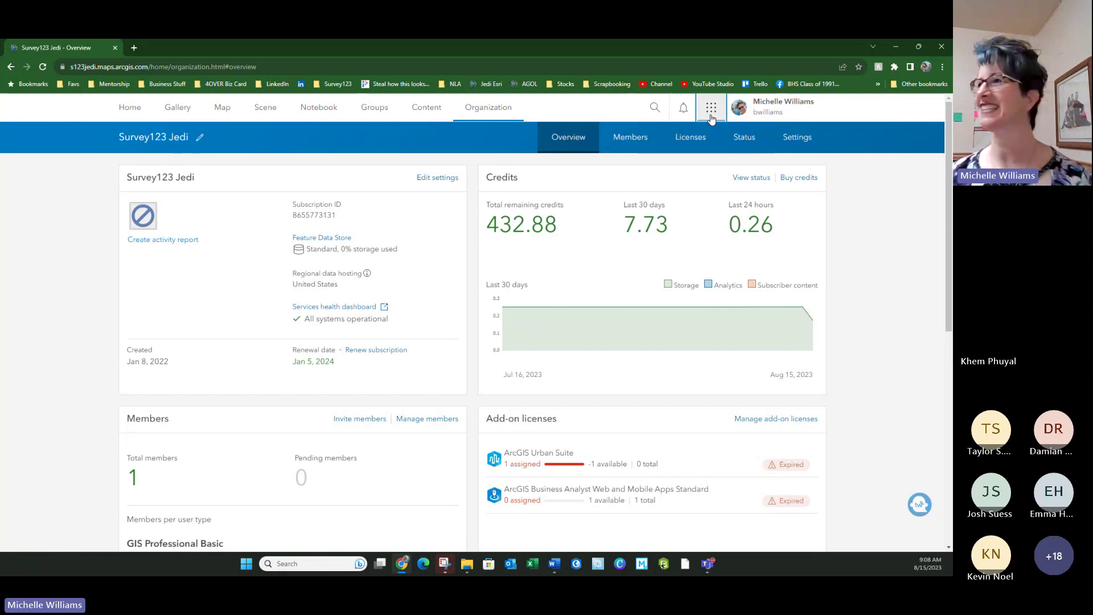
- Launch Survey123 from the organization site, search the surveys for "coh", and open the Survey123 Cohort survey
left_click(711, 112)
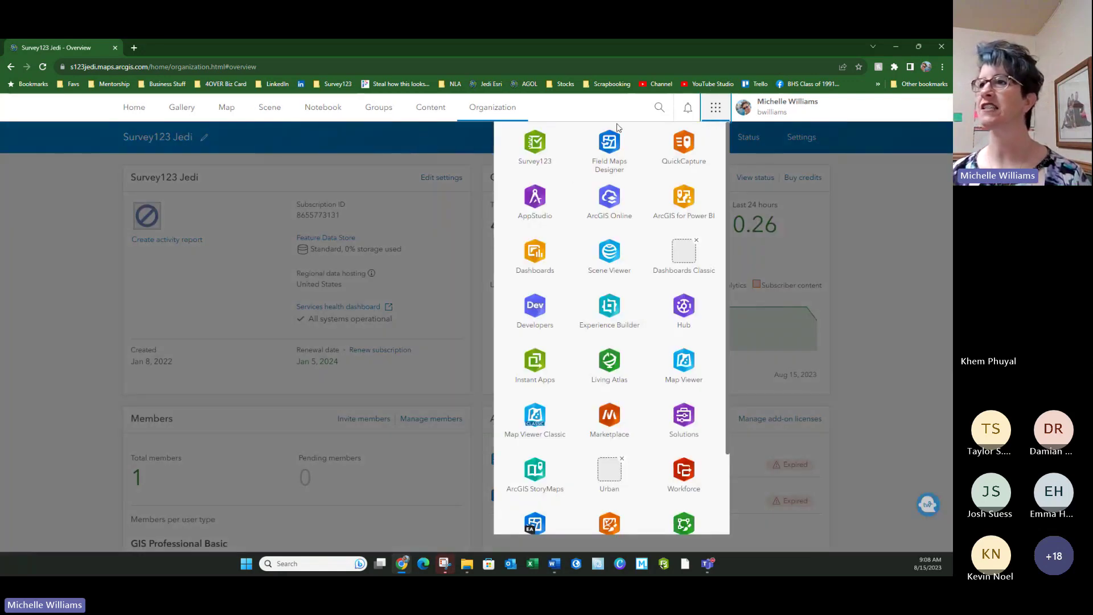
left_click(536, 149)
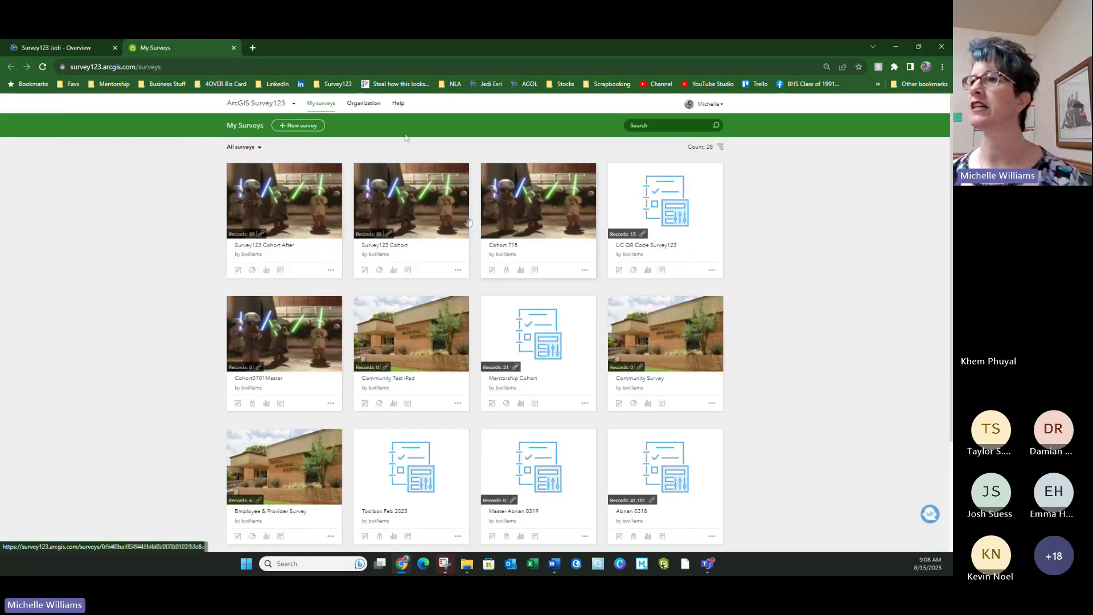
left_click(652, 124)
type("coh")
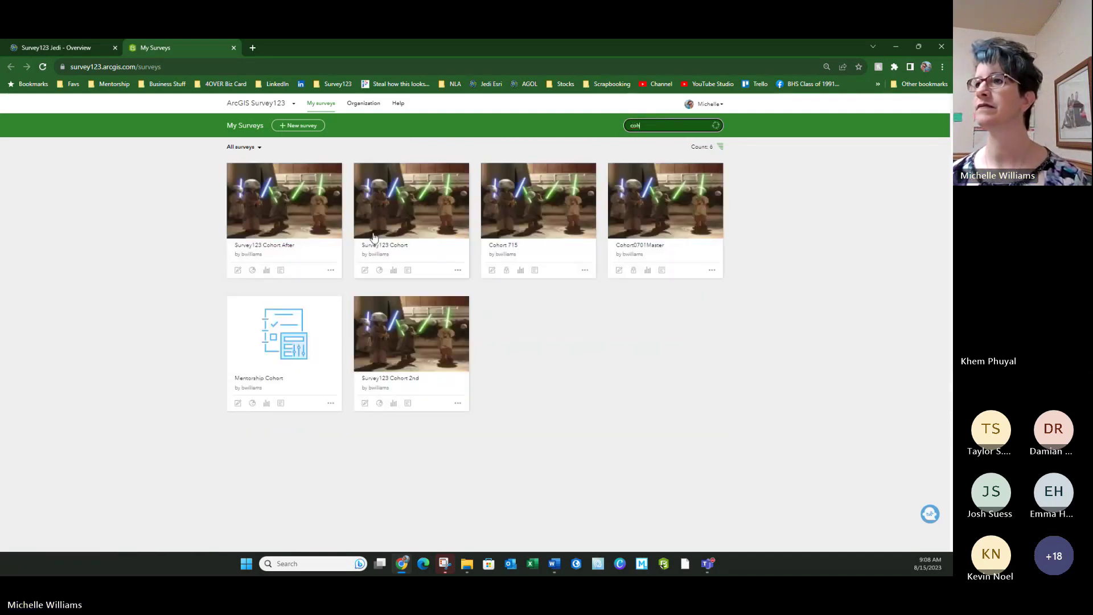
left_click(413, 212)
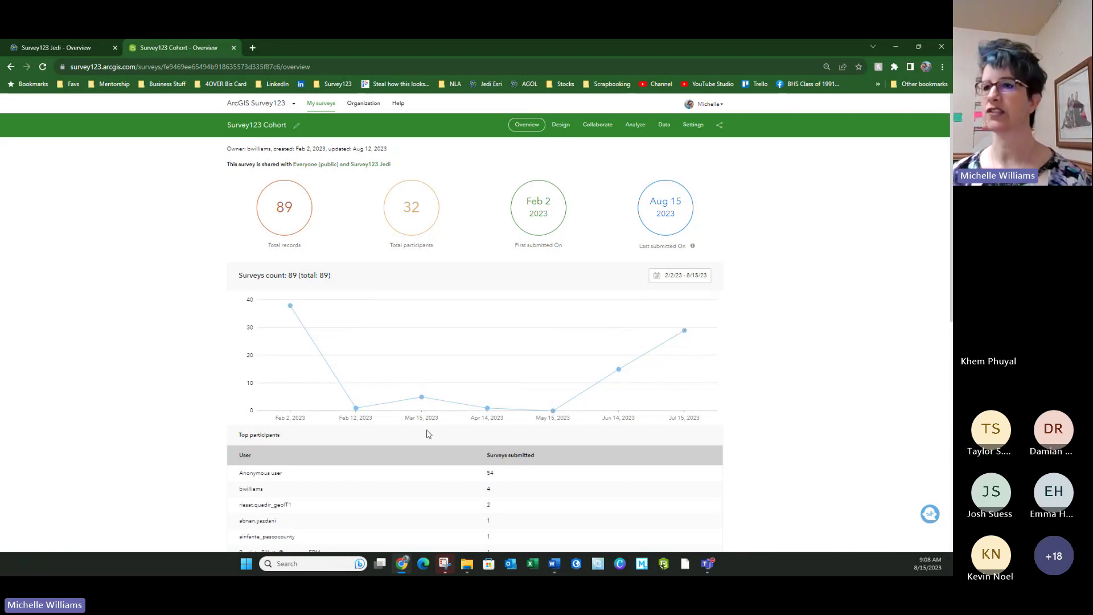
- Review the survey's submission statistics and participant list, and view its sample design
scroll(398, 404, "down", 3)
scroll(357, 379, "down", 5)
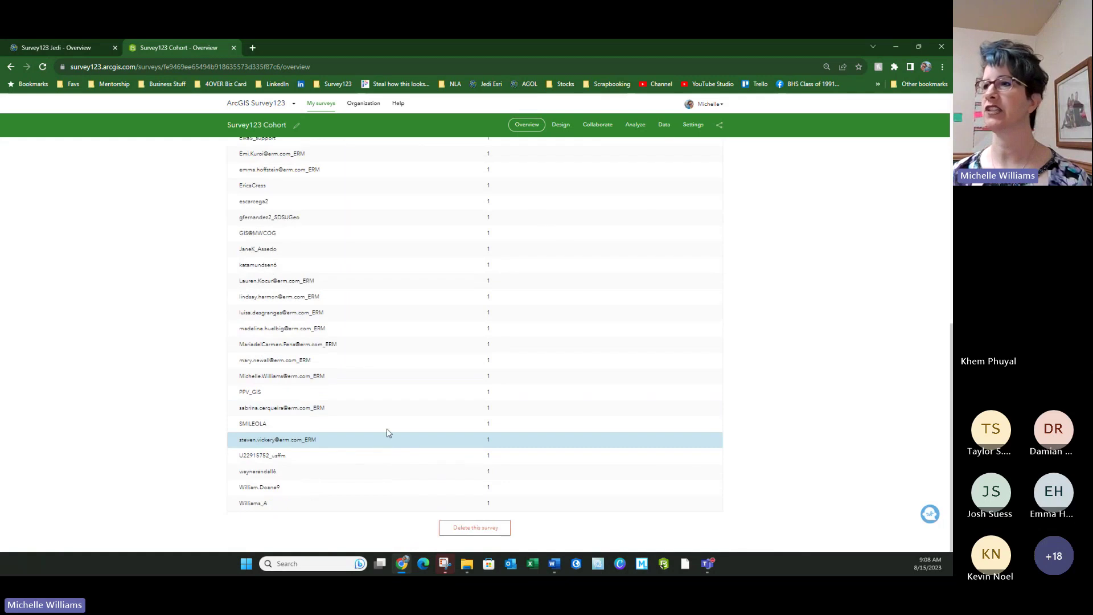
scroll(387, 433, "up", 9)
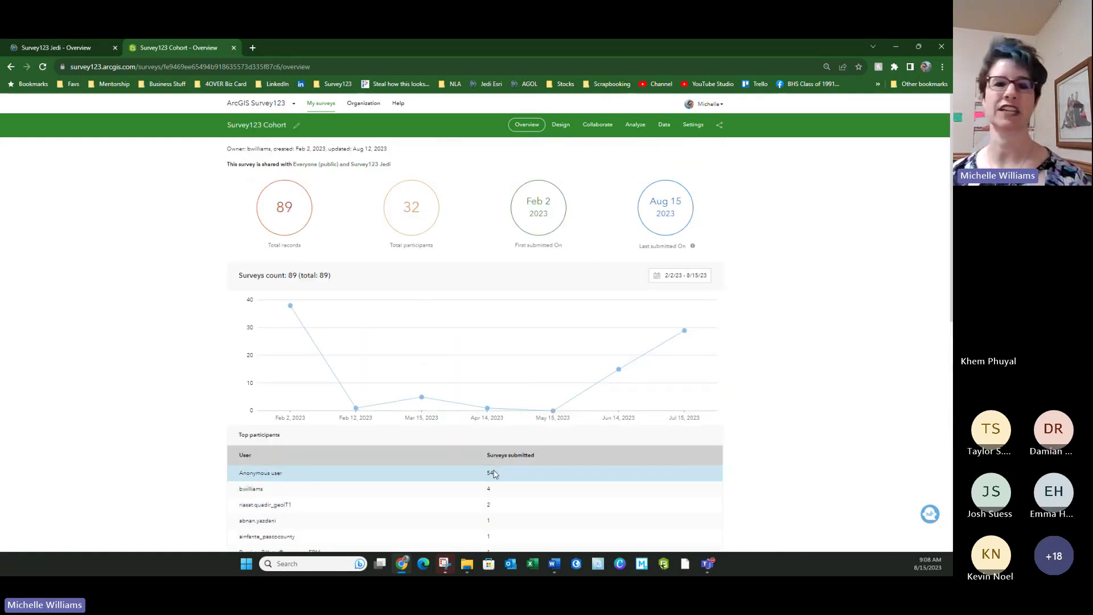
left_click(566, 128)
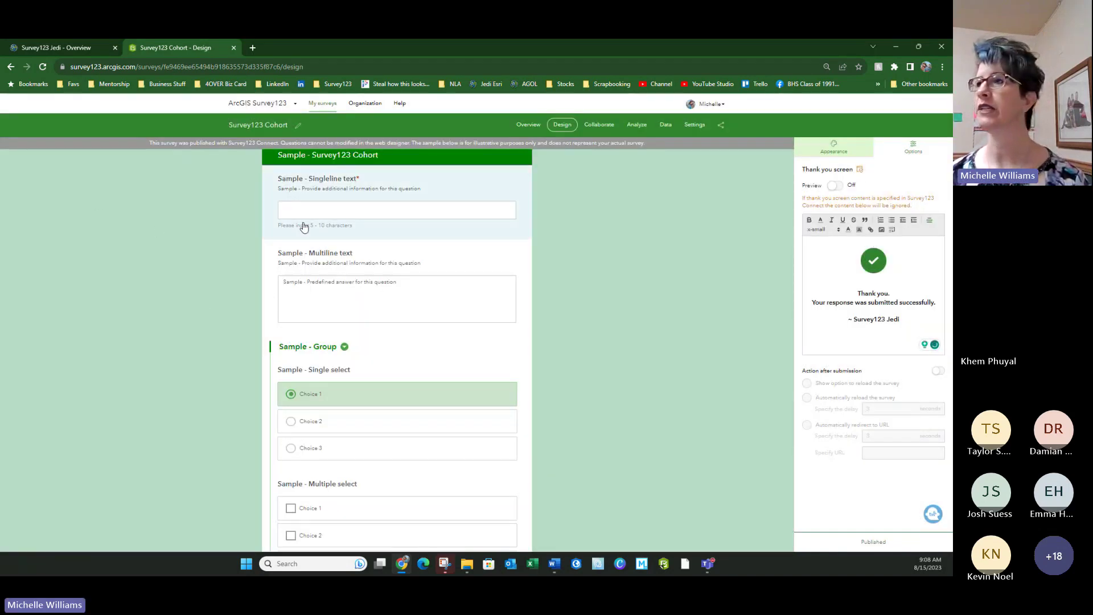
- View the survey's sharing settings and display the QR code of its link
left_click(603, 126)
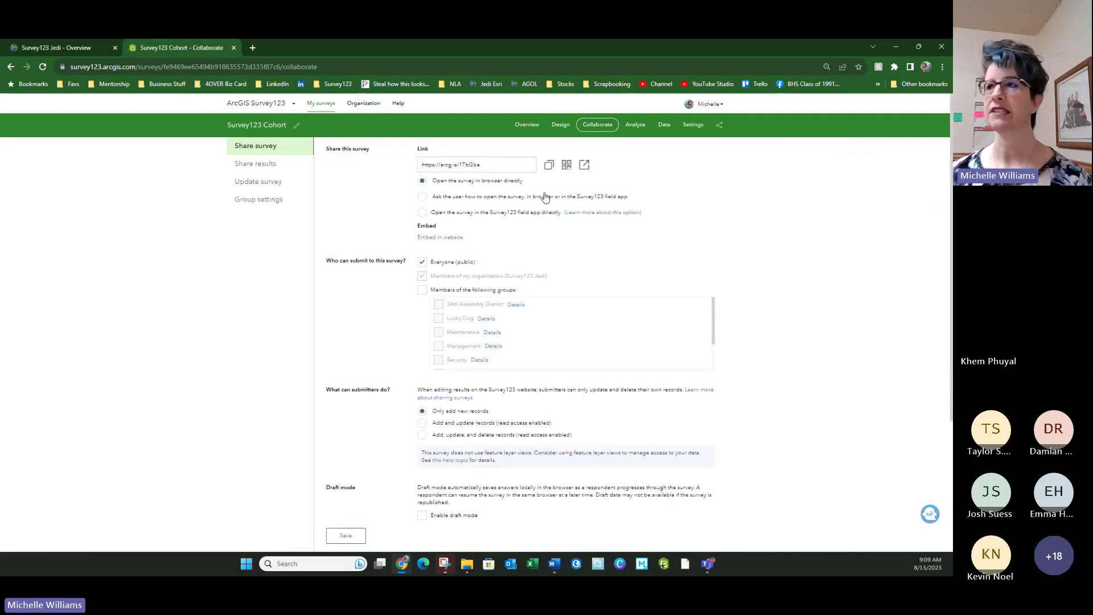
left_click(568, 165)
left_click(401, 286)
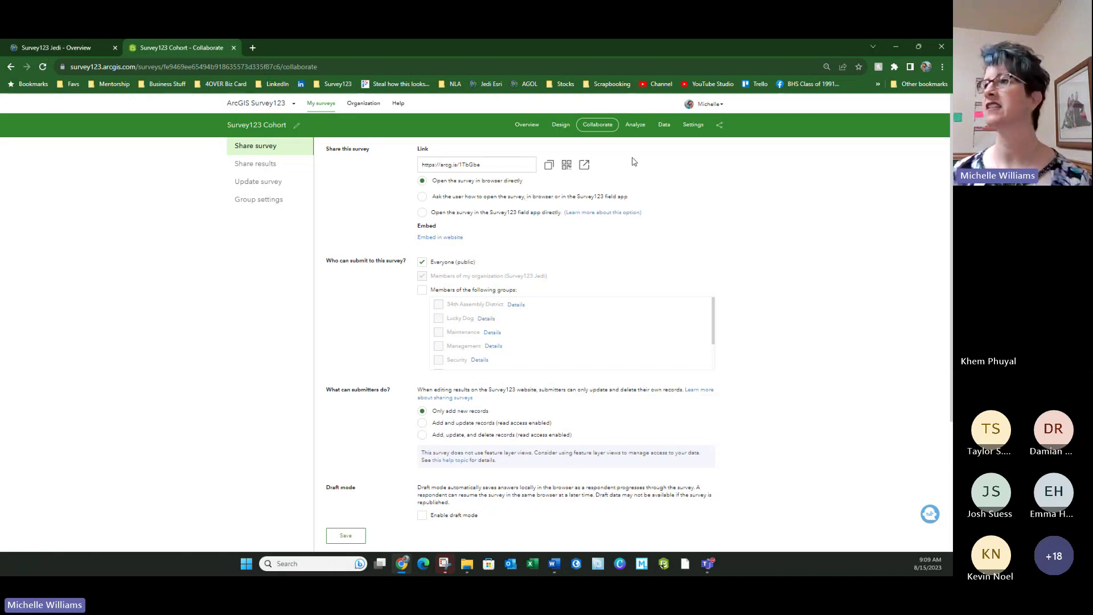
- Examine the analysis charts, answer tables and word clouds for the survey questions
left_click(641, 126)
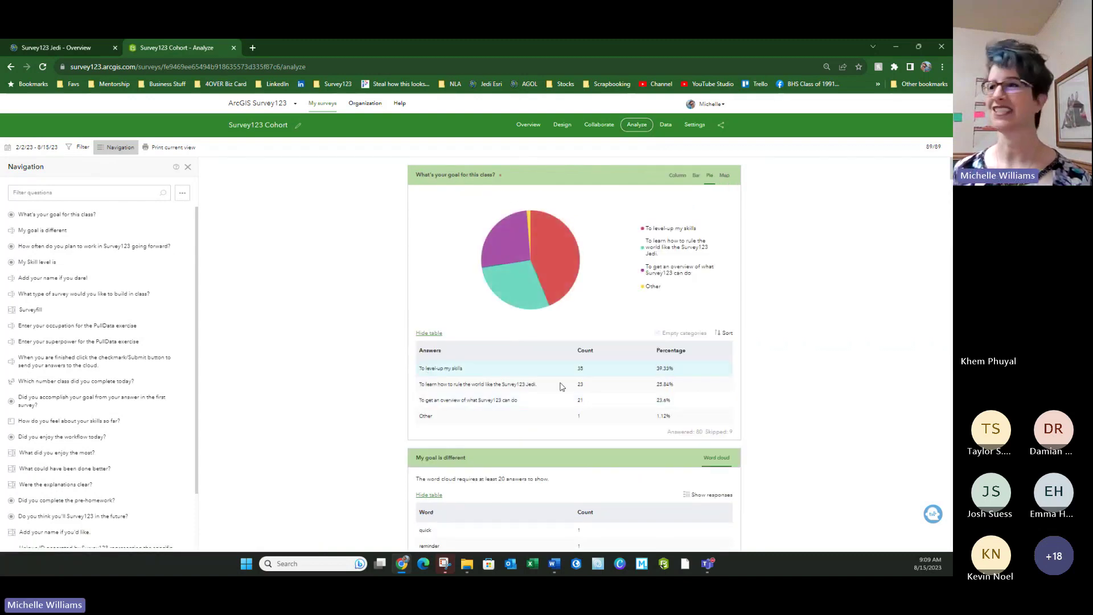
mouse_move(693, 254)
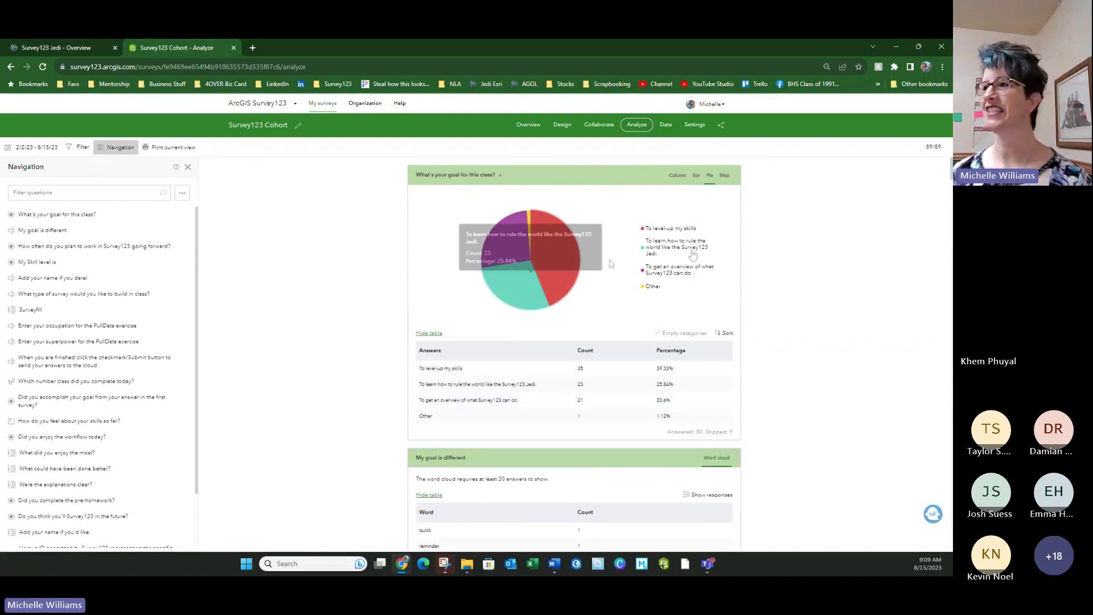
scroll(640, 359, "down", 8)
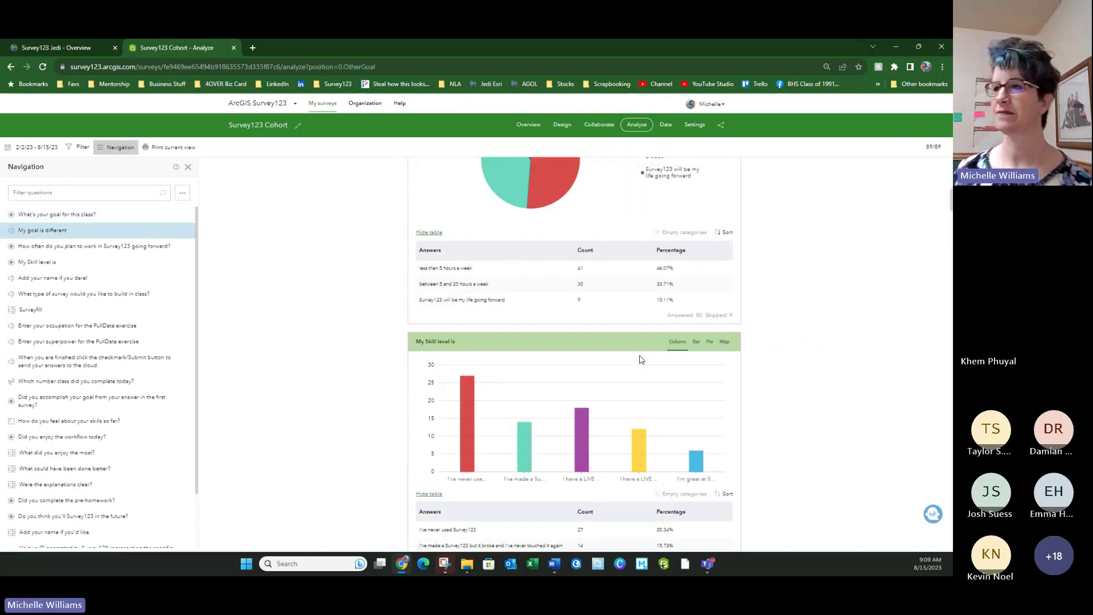
scroll(641, 359, "down", 15)
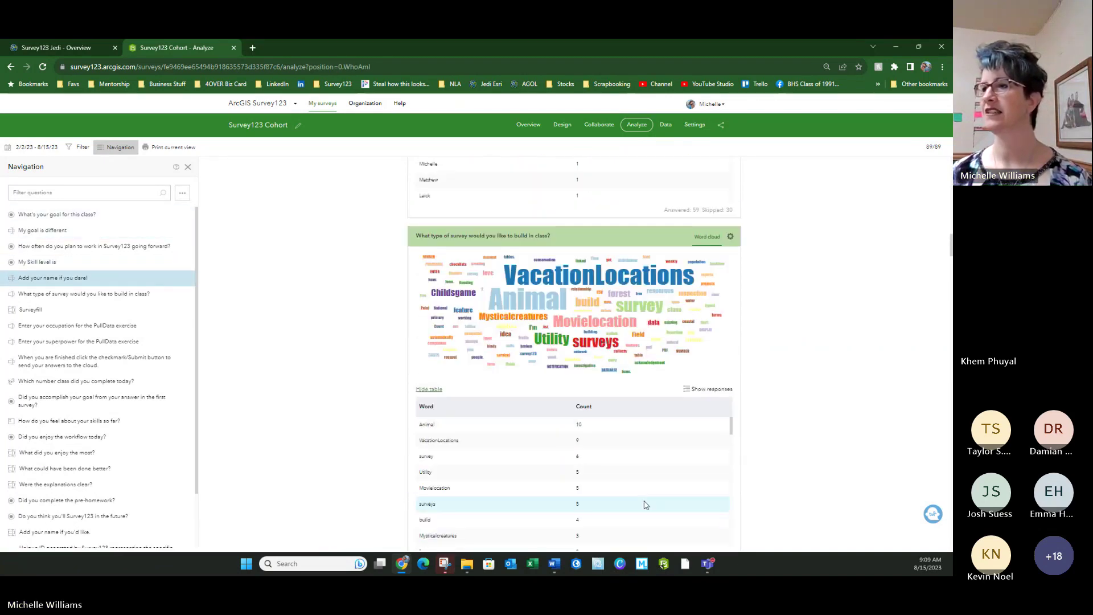
scroll(646, 505, "down", 15)
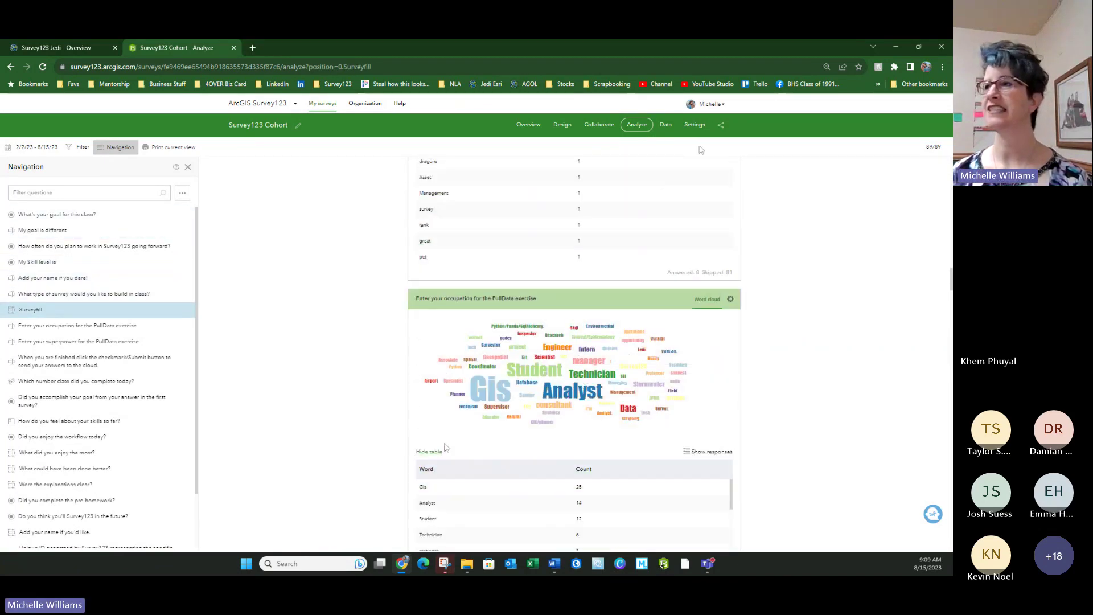
- Look through the survey's submitted data, web app version settings and webhook settings
left_click(665, 125)
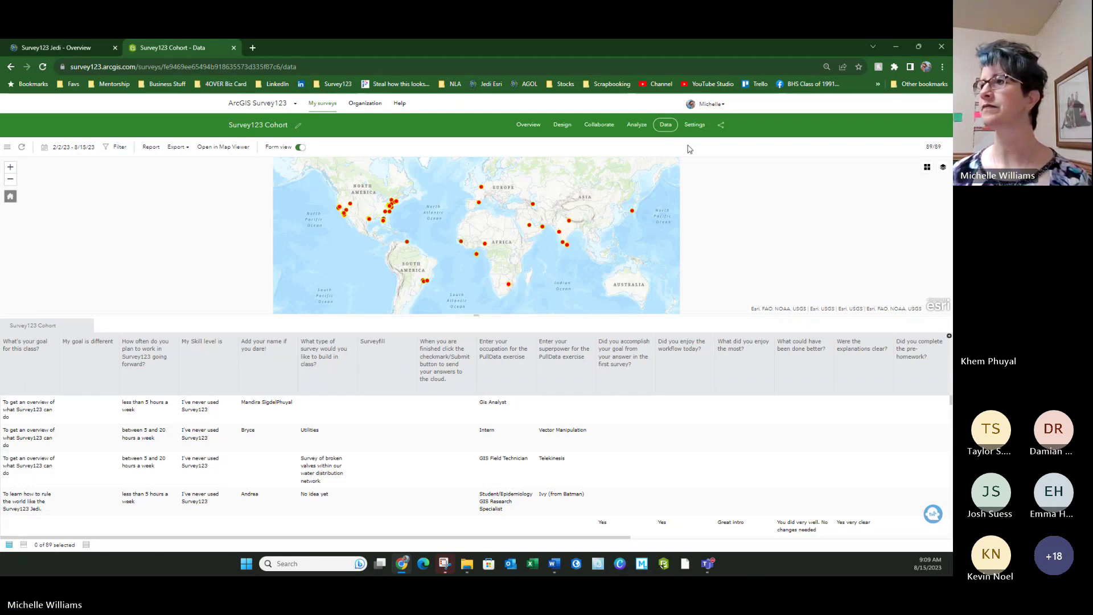
left_click(692, 126)
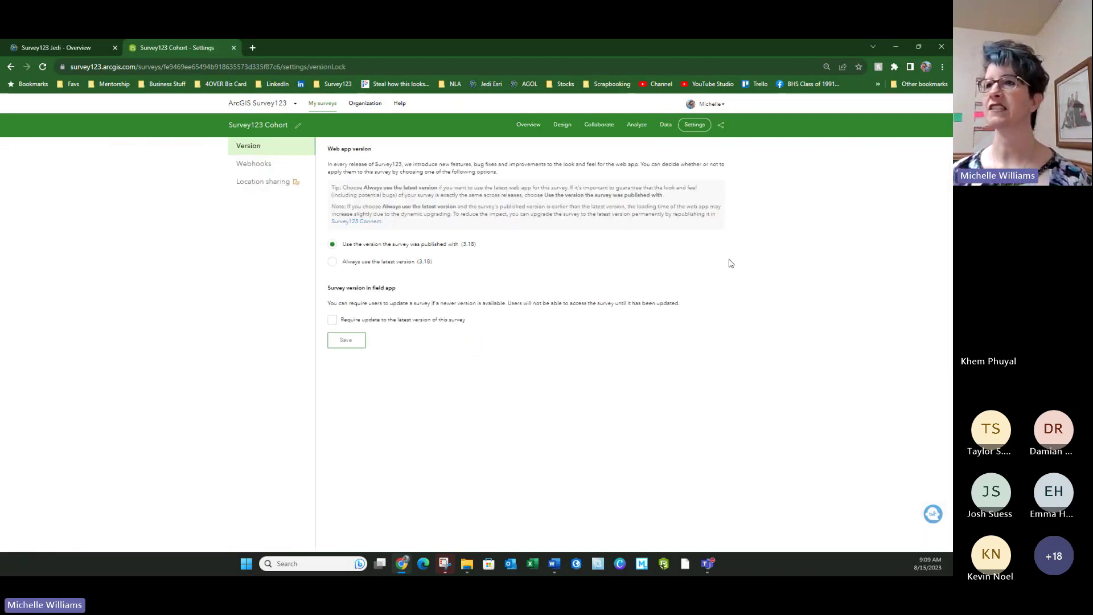
left_click(265, 166)
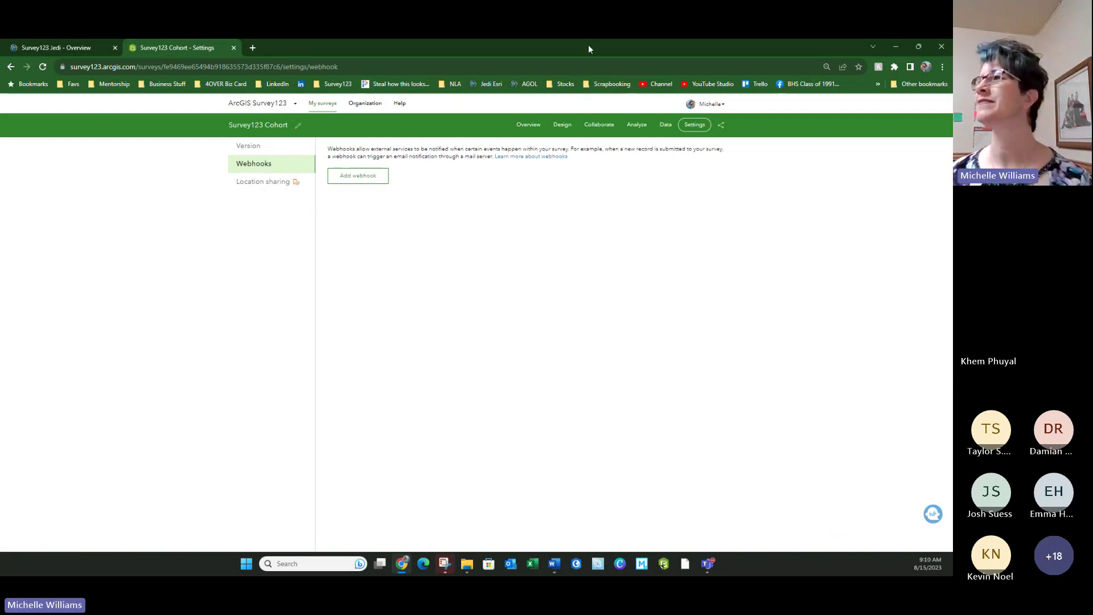
left_click(665, 124)
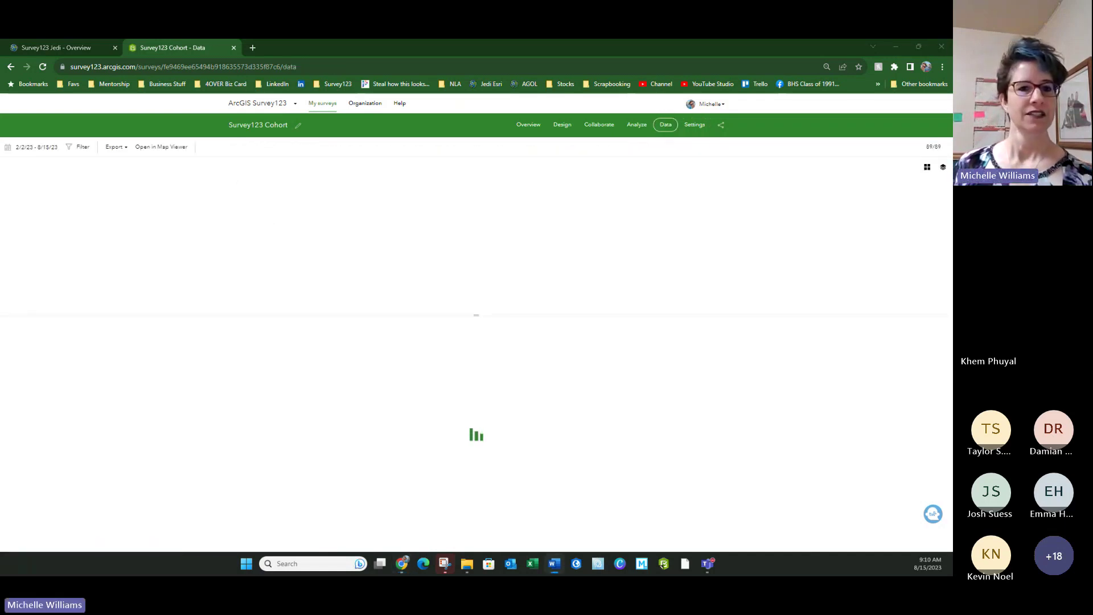
- Return to the survey's sharing settings and compare the link options for asking the user how to open it and for opening the field app
left_click(559, 127)
left_click(598, 126)
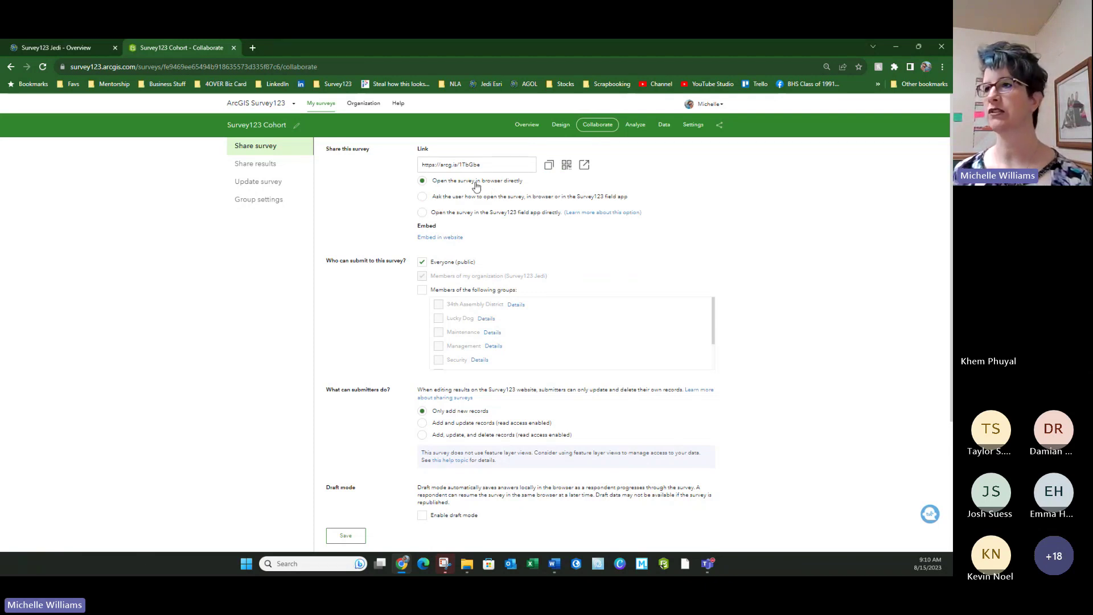
left_click(422, 198)
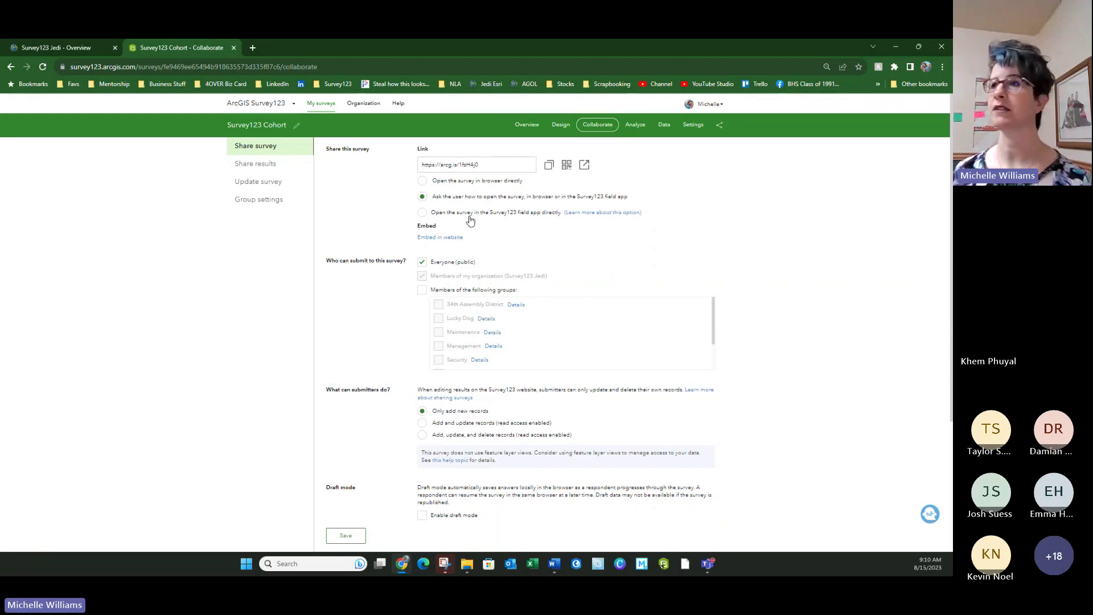
left_click(422, 213)
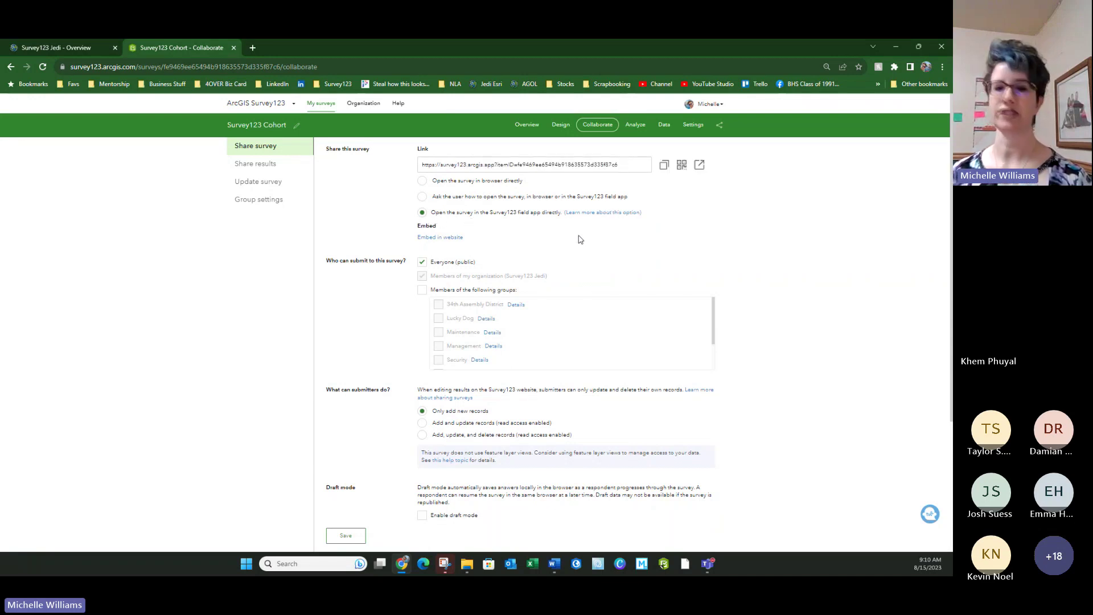
left_click(421, 196)
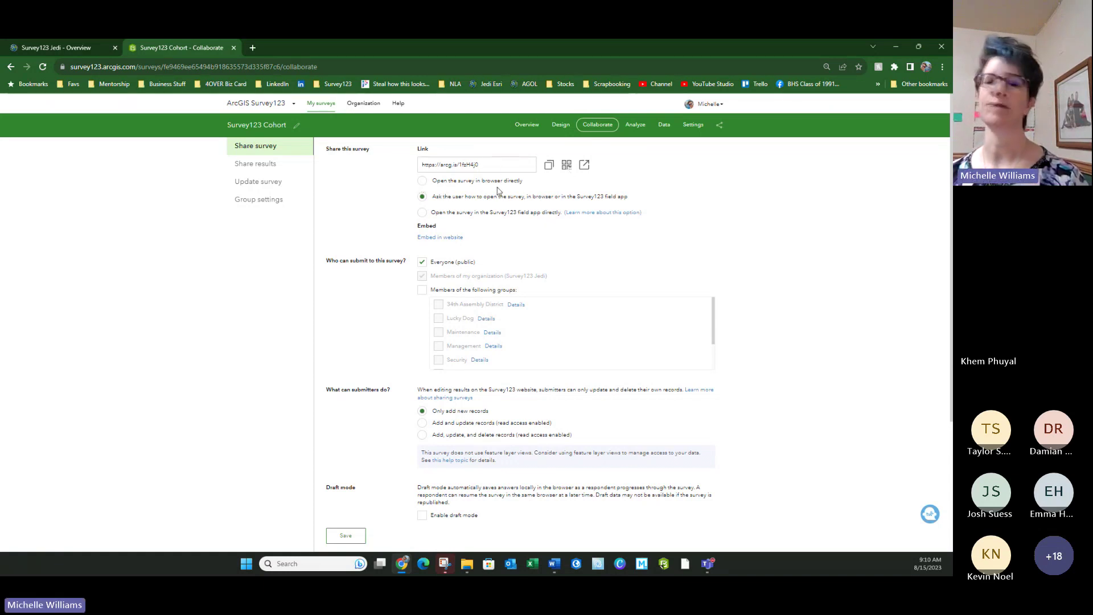
- Set the link to open the survey in the browser directly, copy it, and open it in a new browser tab
left_click(422, 180)
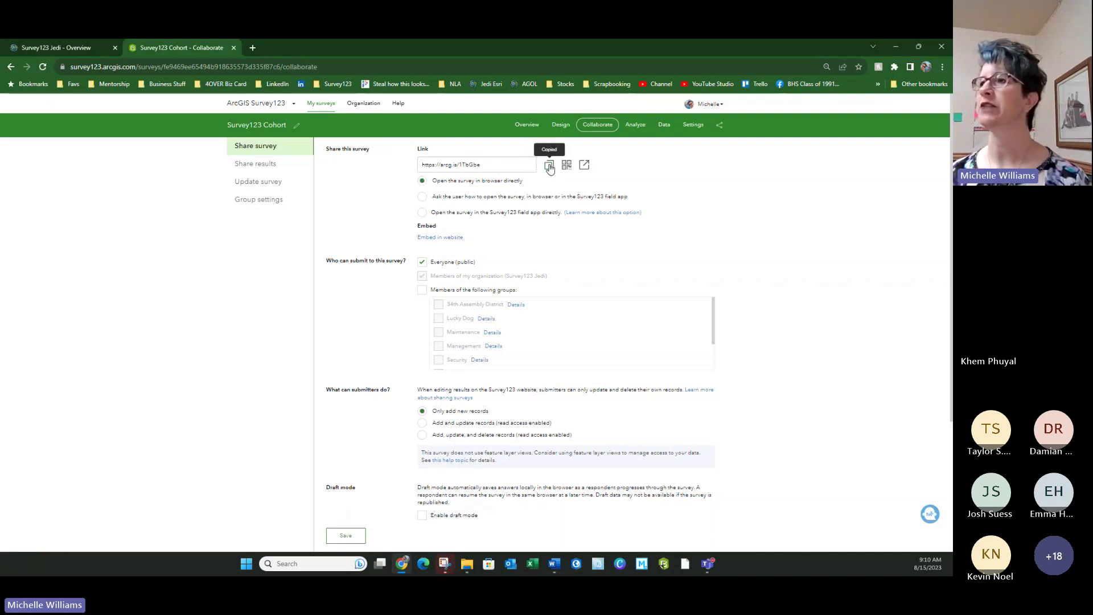
left_click(253, 48)
left_click(252, 66)
type("https://arcg.is/1TbGbe")
key("Return")
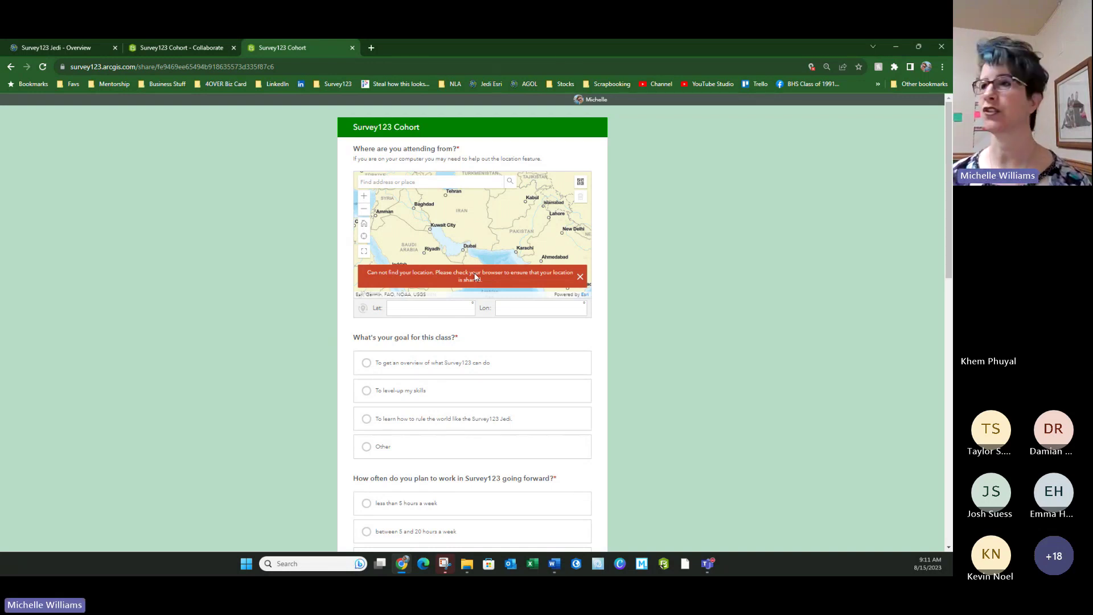
- Set the attending-from location in the survey form to "Beaumont, ca" and look over the remaining questions
left_click(402, 183)
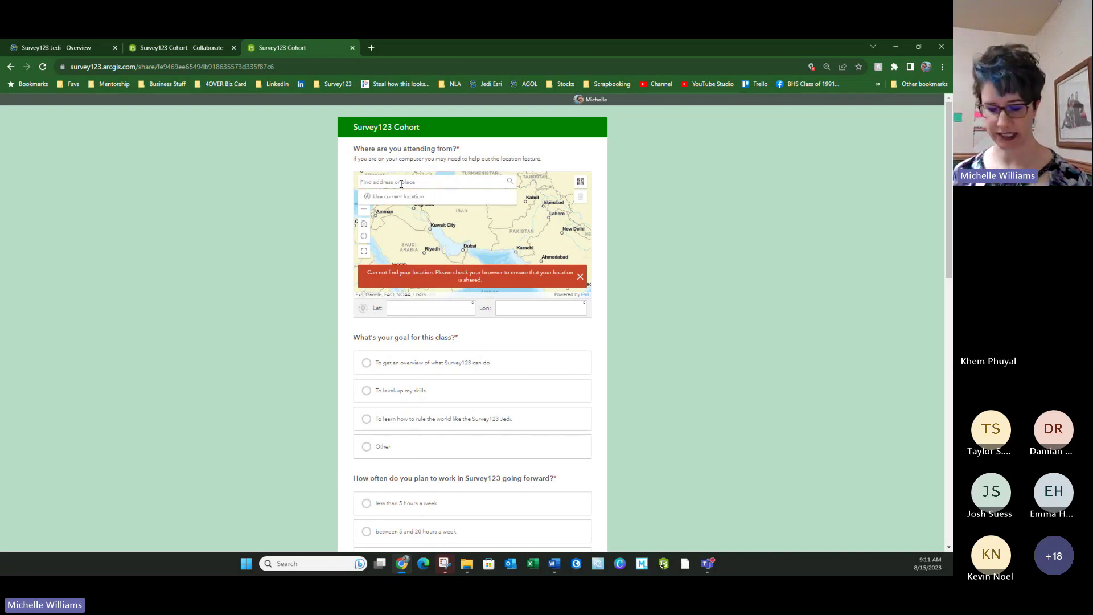
type("Beaumont, ca")
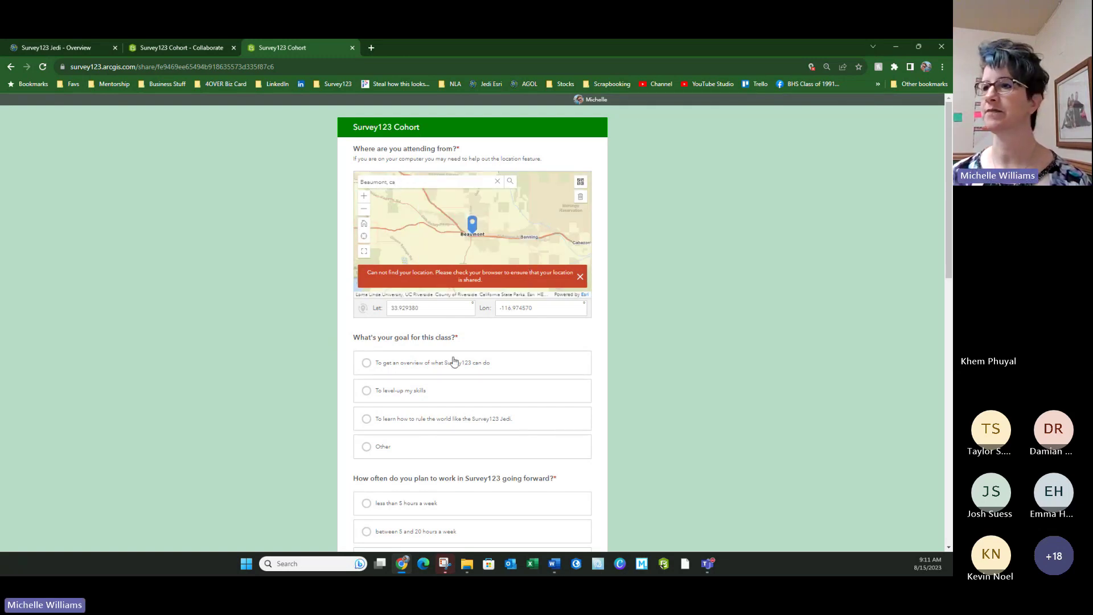
scroll(471, 374, "down", 3)
scroll(445, 373, "down", 10)
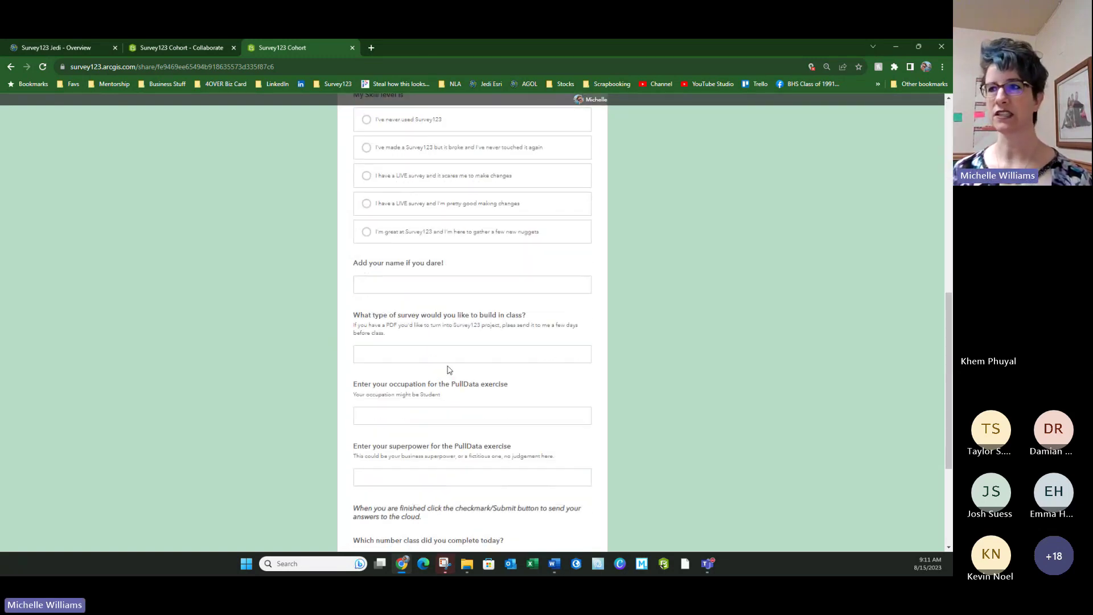
- Restore the browser from full screen and shrink it to a narrow window at the left side of the desktop
scroll(564, 342, "up", 15)
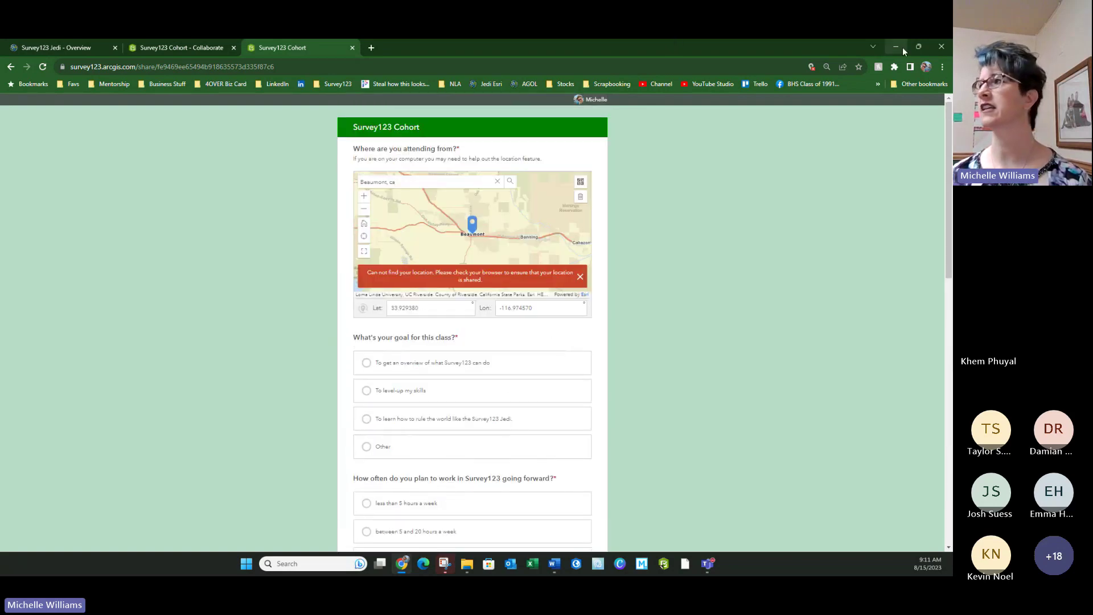
left_click(919, 47)
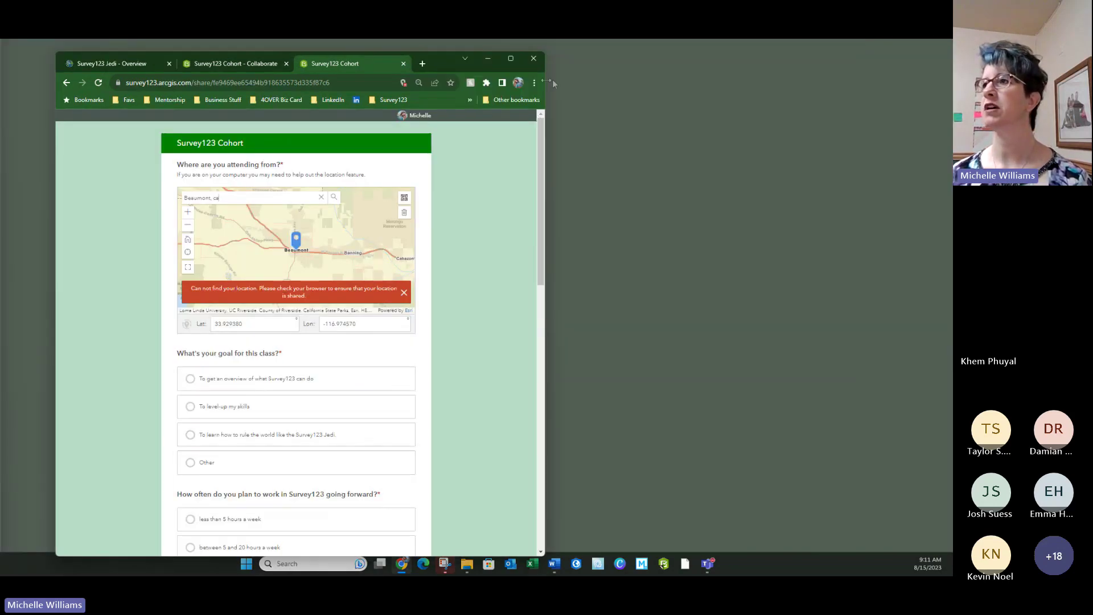
left_click_drag(547, 80, 389, 77)
left_click_drag(292, 59, 244, 54)
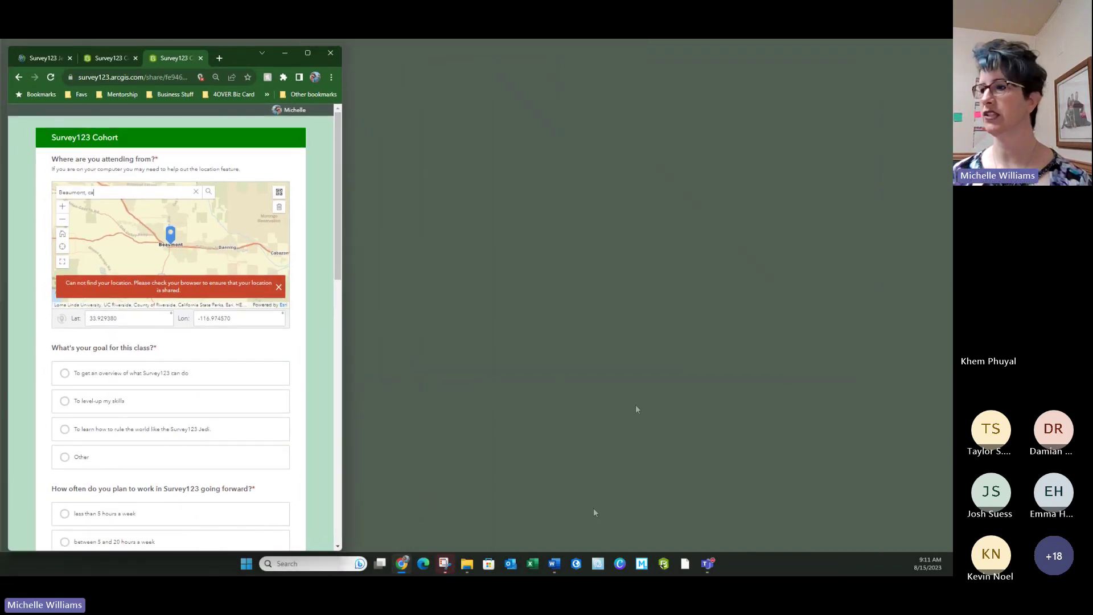
- Search the computer for "survey123" and launch the ArcGIS Survey123 field app
left_click(687, 565)
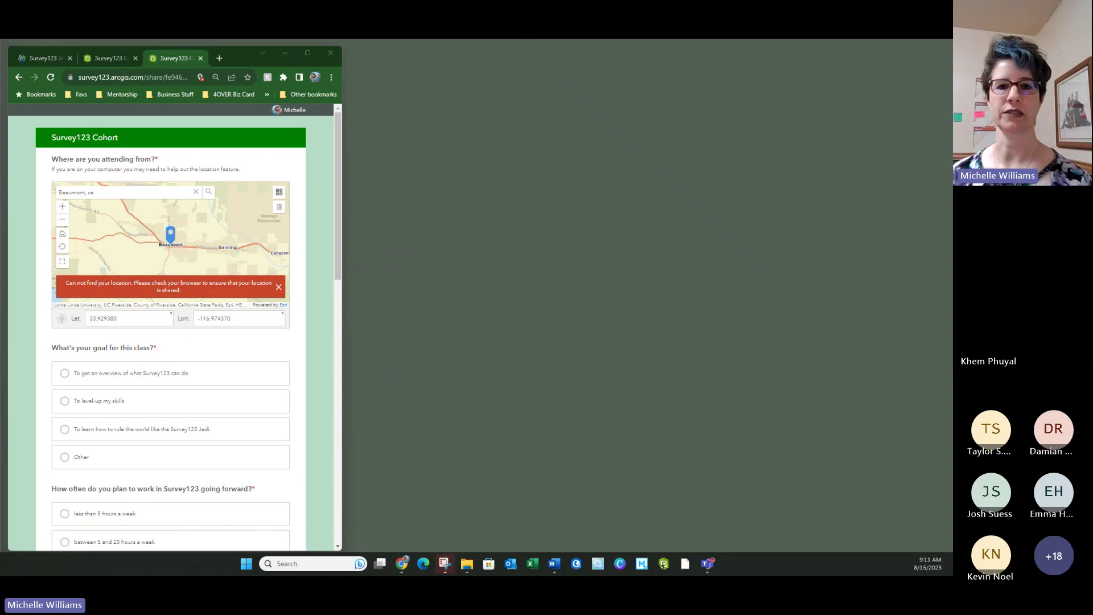
key("alt+Tab")
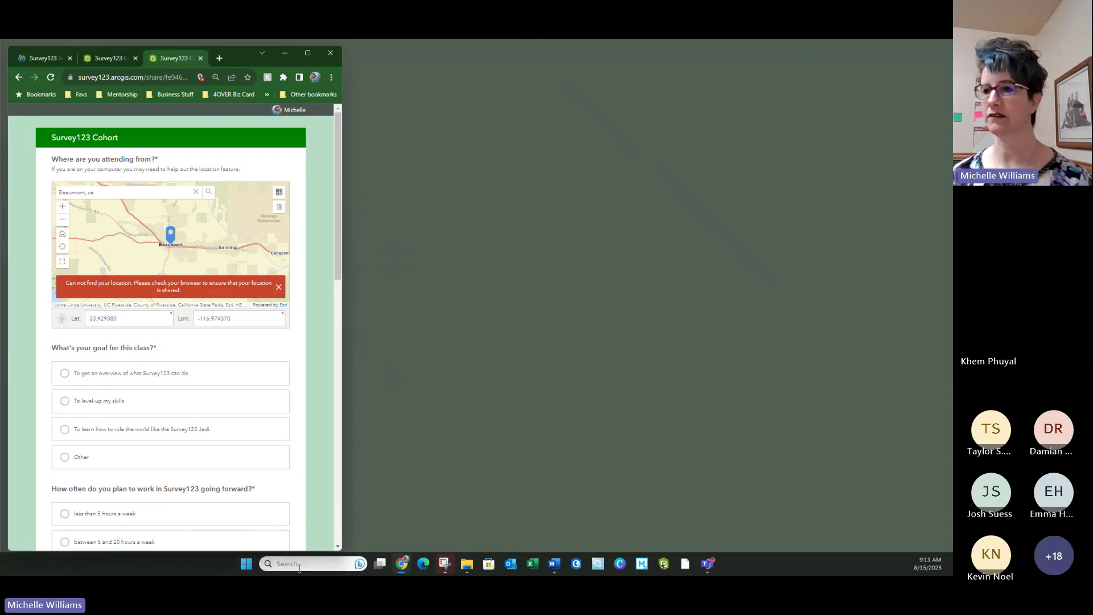
left_click(300, 567)
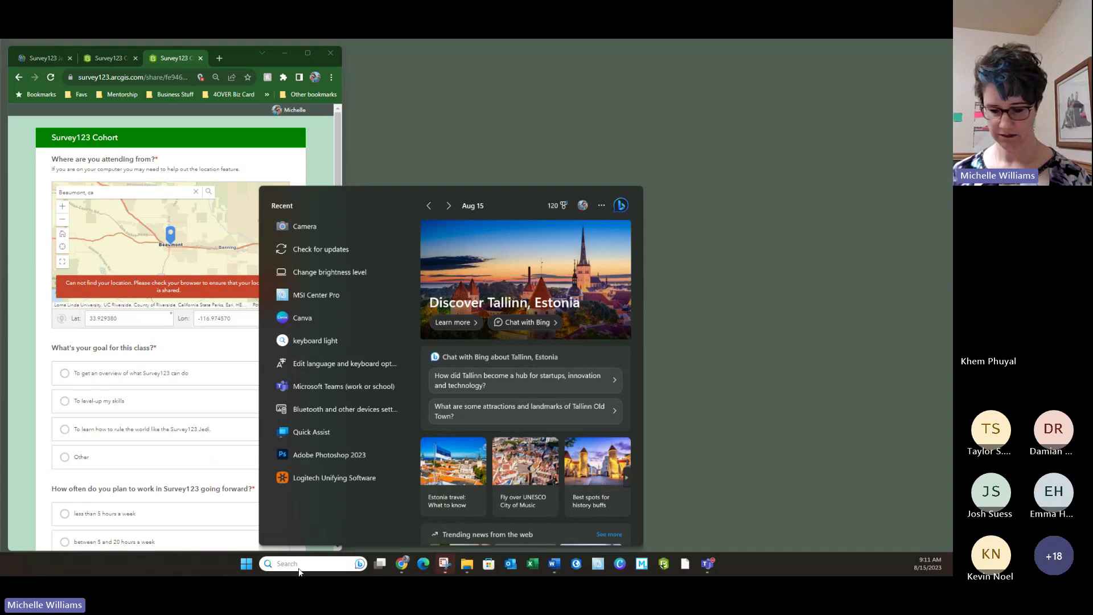
type("survey123")
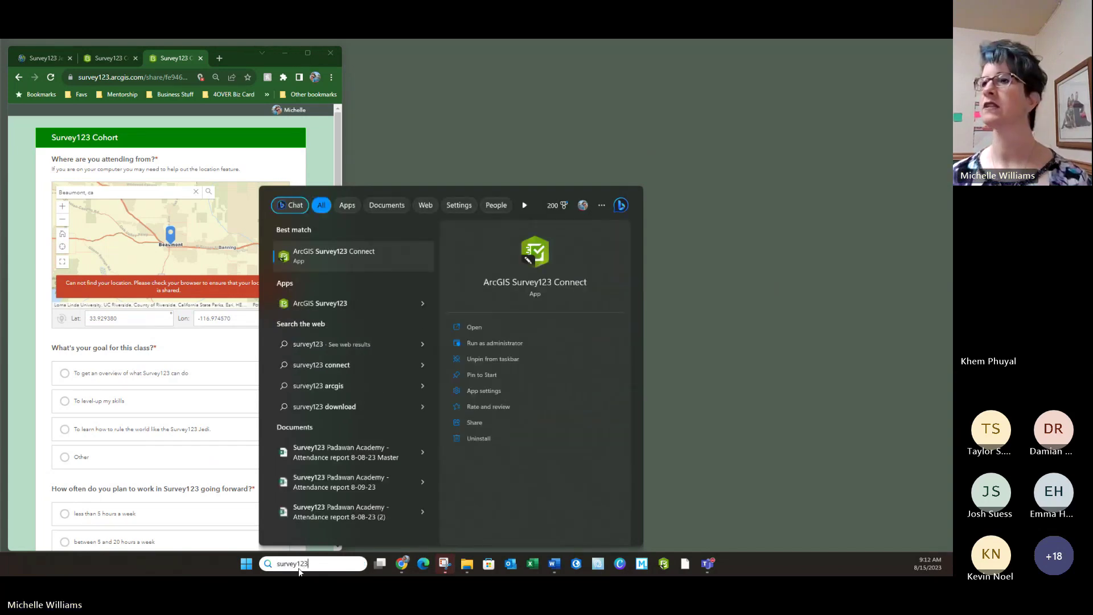
left_click(338, 305)
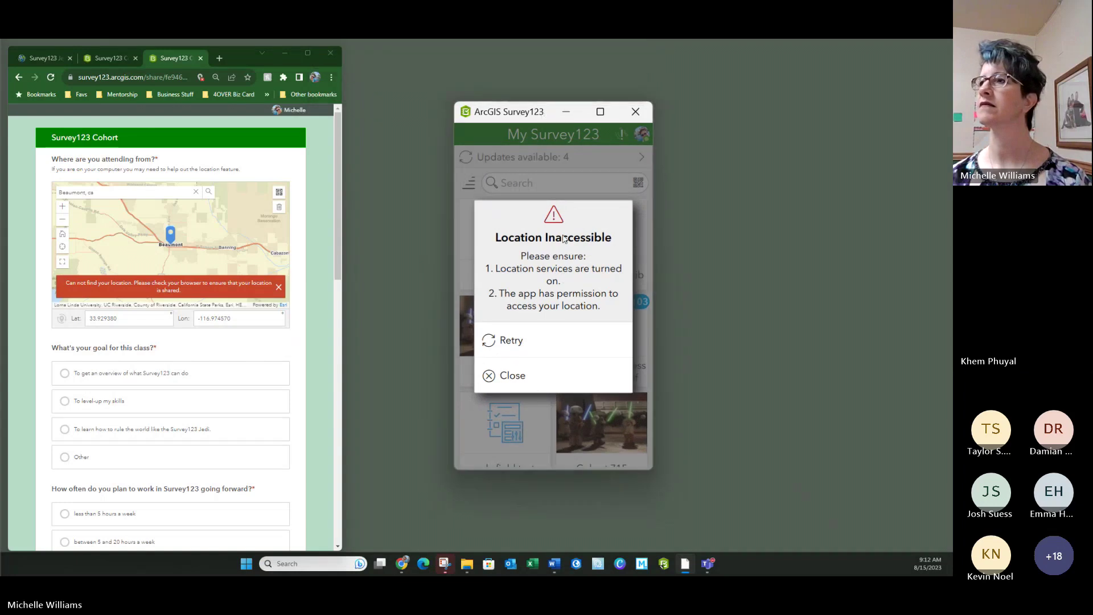
- Arrange the field app on the right half of the desktop beside a widened browser window, and dismiss the app's location warning
left_click_drag(537, 113, 368, 91)
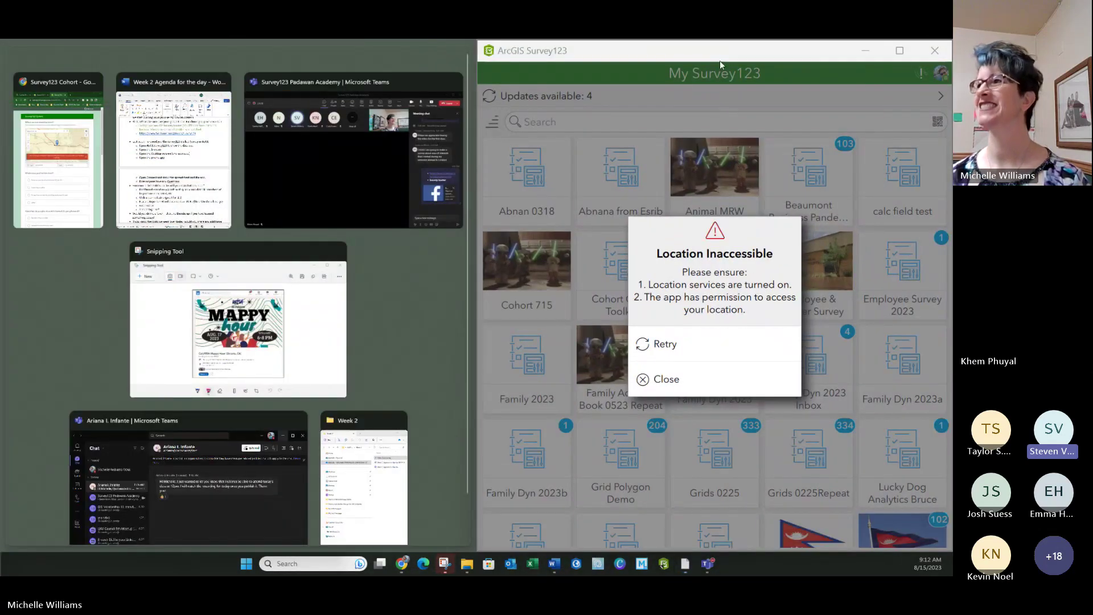
left_click(720, 61)
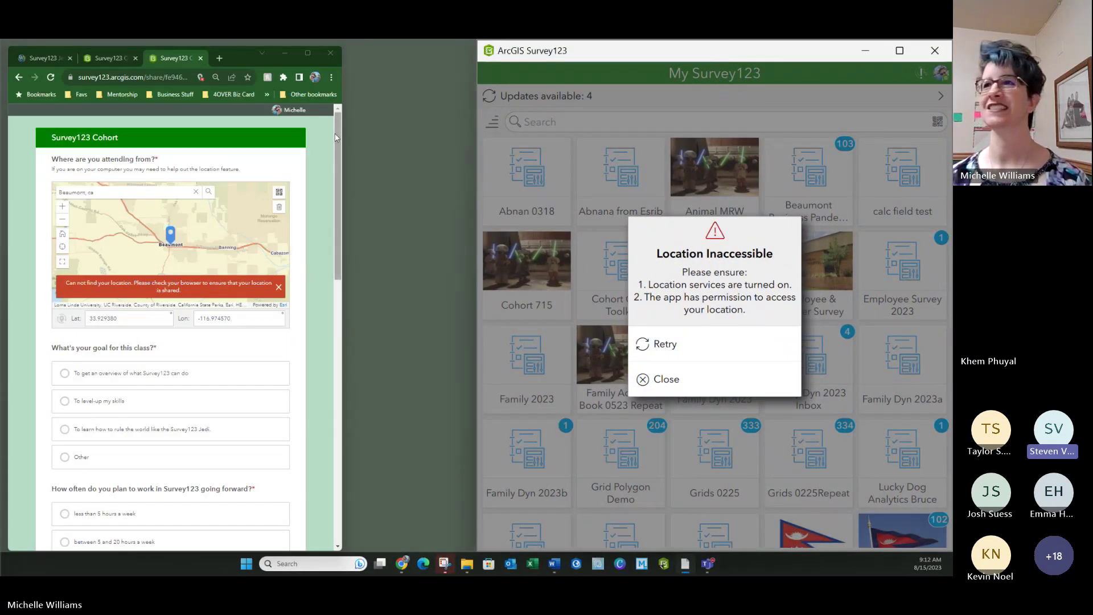
left_click_drag(343, 141, 466, 138)
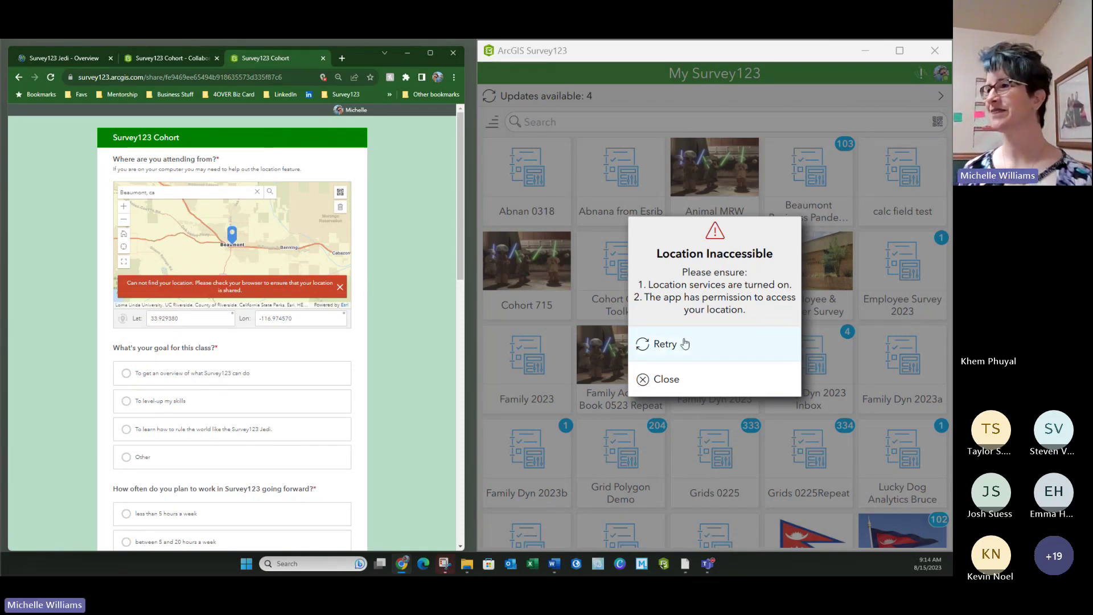
left_click(660, 354)
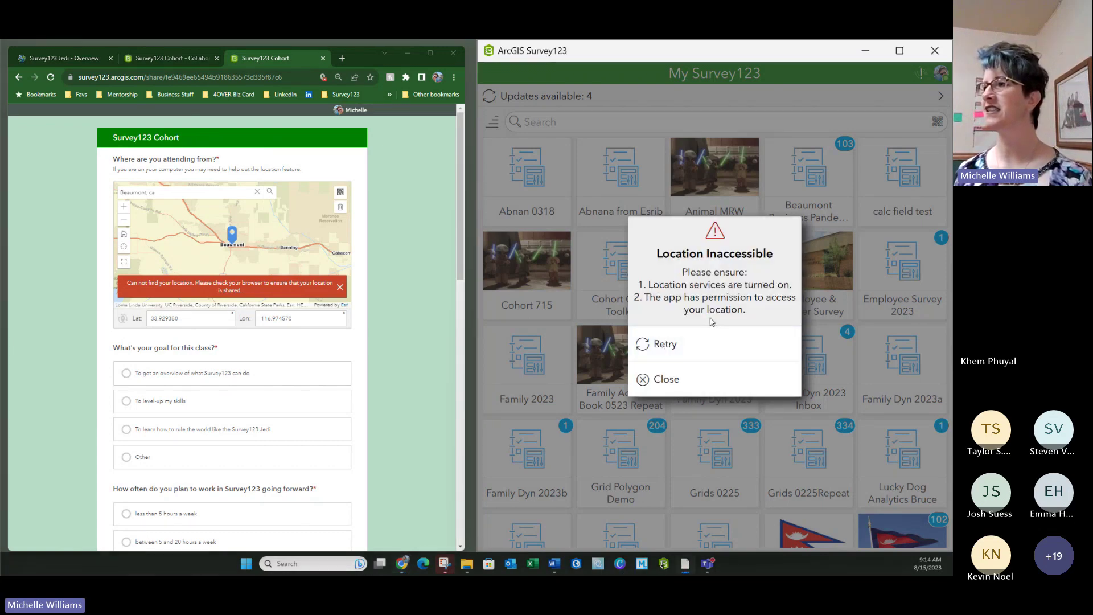
left_click(663, 379)
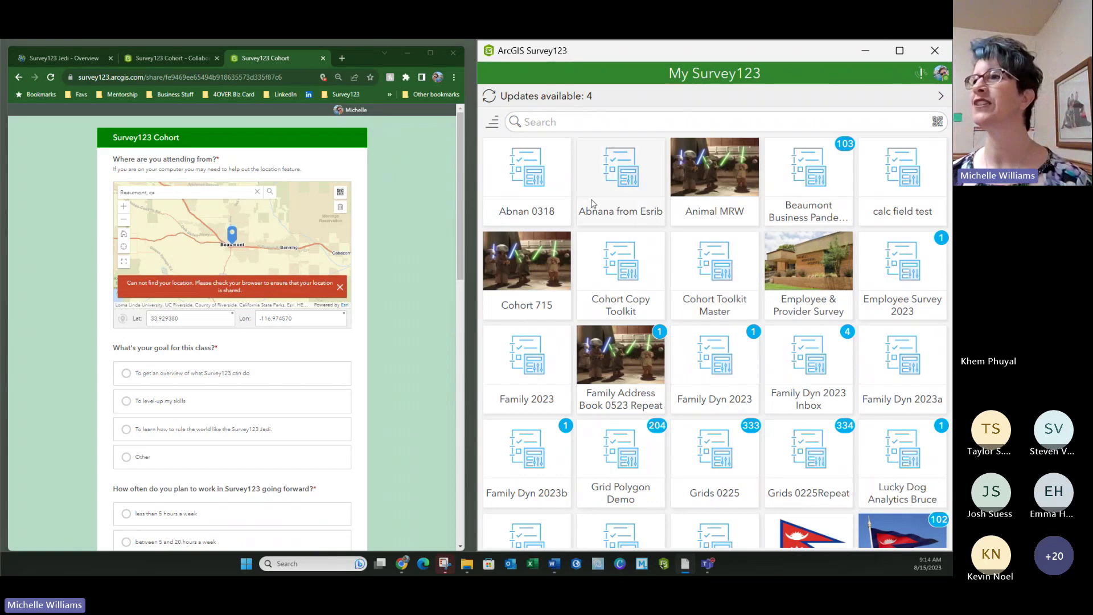
- Find the Survey123 Cohort survey in the field app by searching "cohor", and update it to the newer version
left_click(581, 126)
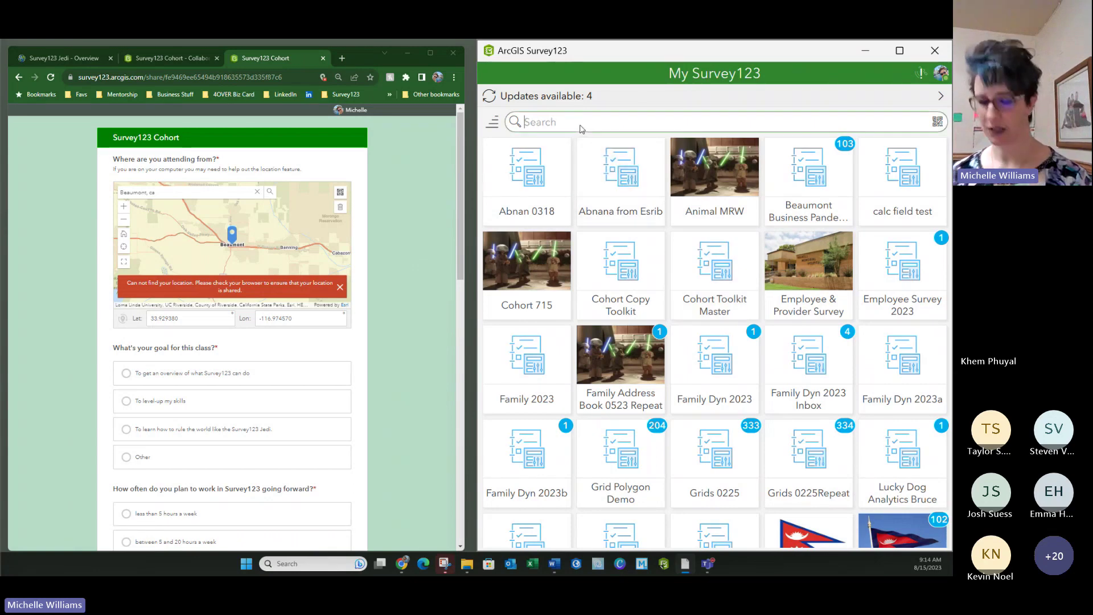
type("cohor")
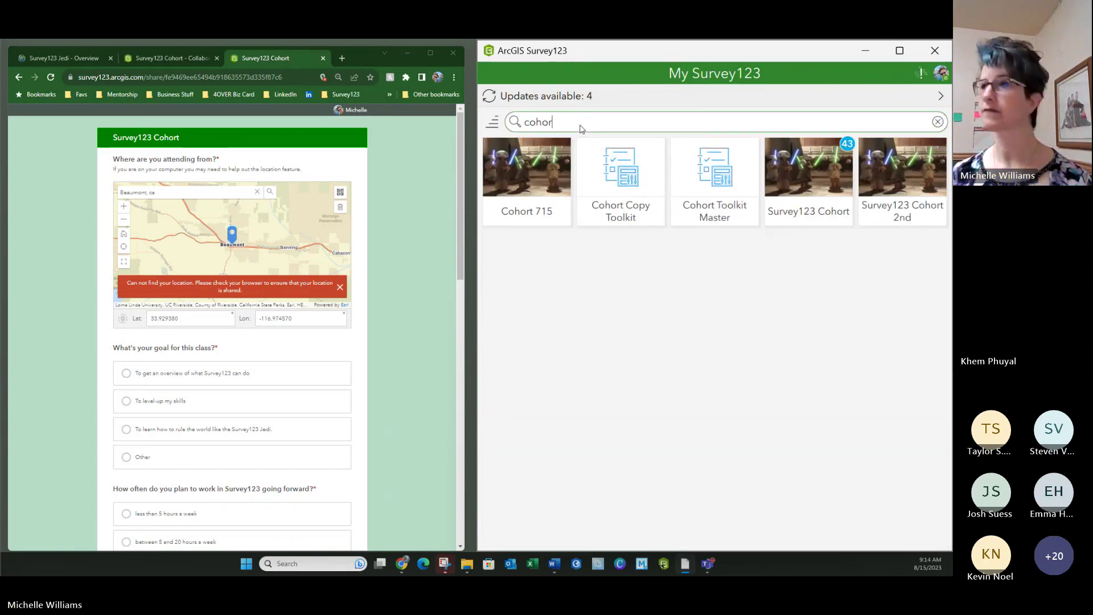
left_click(799, 186)
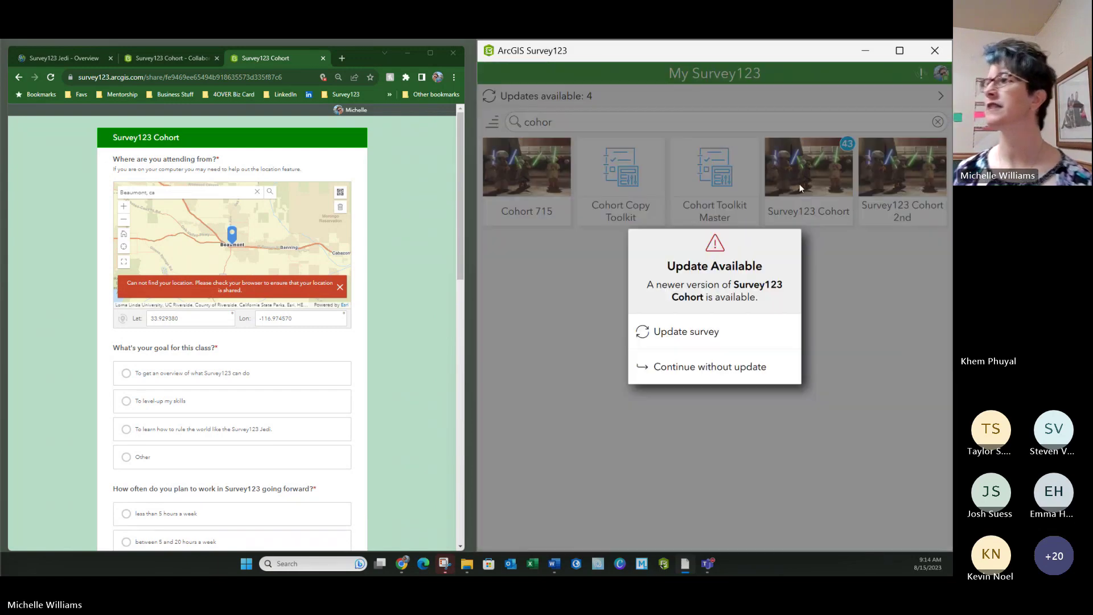
left_click(717, 338)
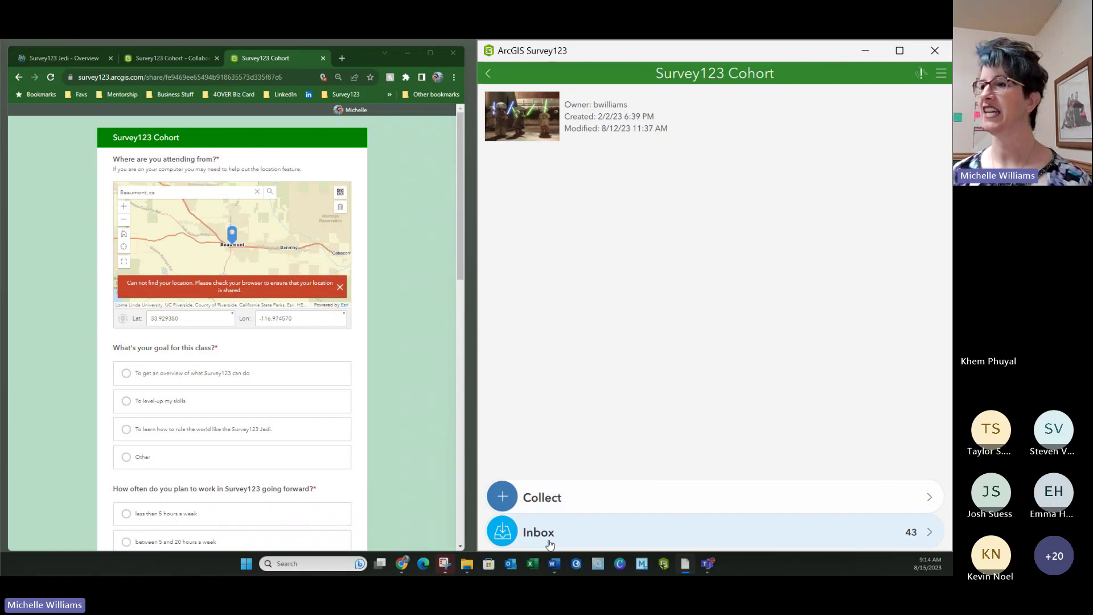
- Start collecting a new Survey123 Cohort response and set its attending-from location to "Beaumont, CA" using the map search
left_click(543, 500)
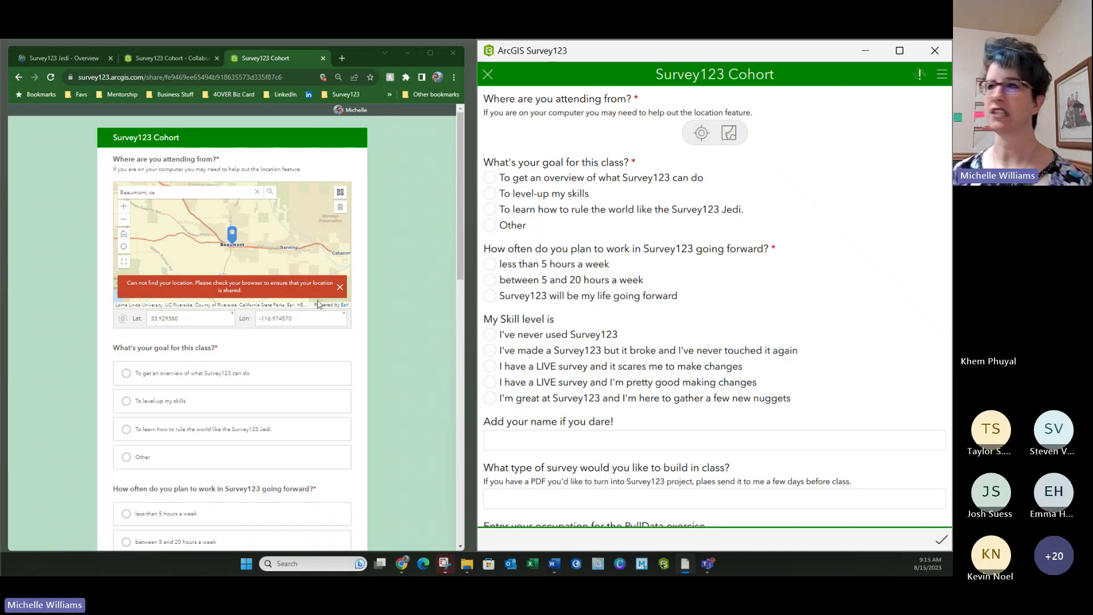
left_click(723, 135)
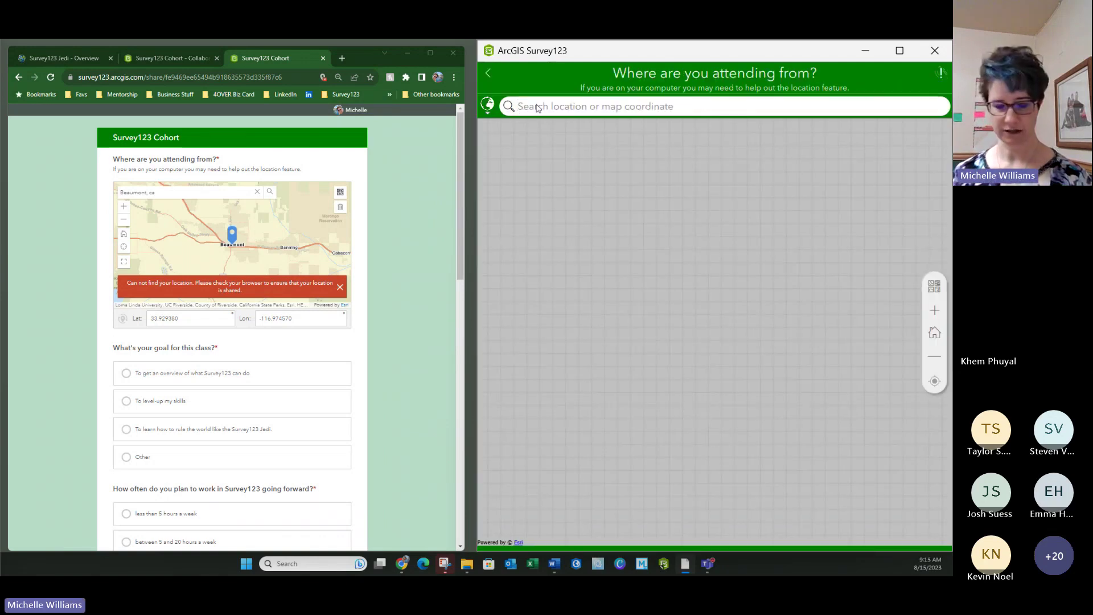
type("Beaumo")
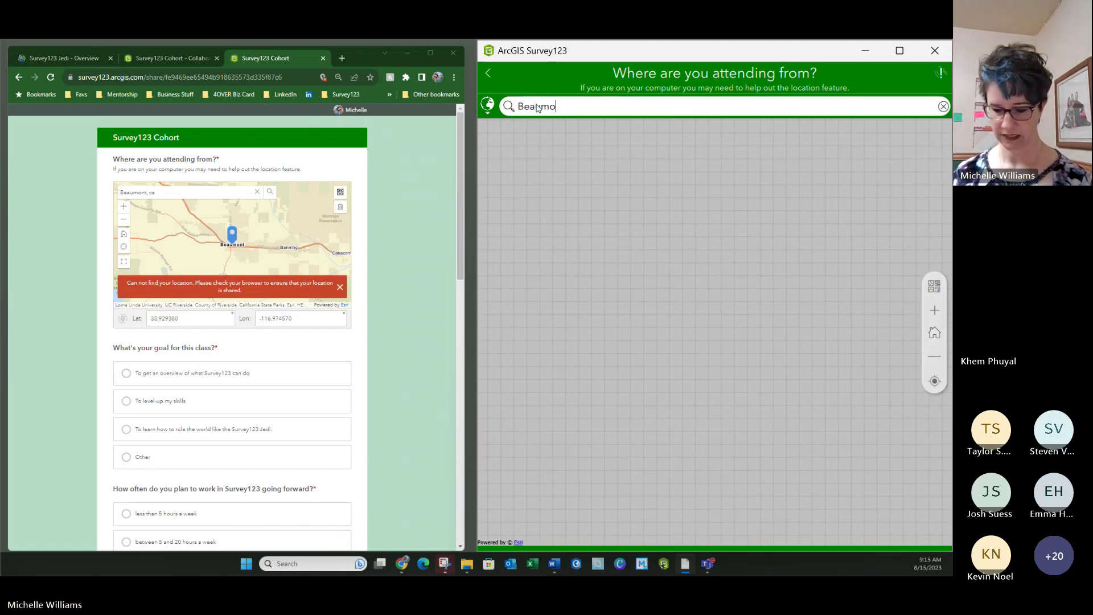
type("nt, CA")
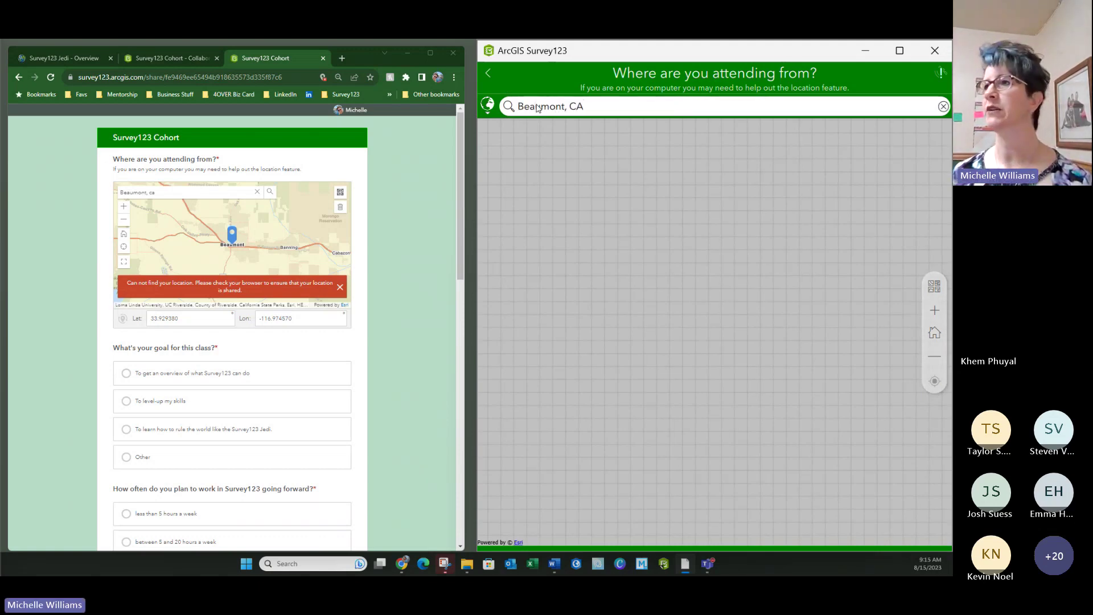
key("Return")
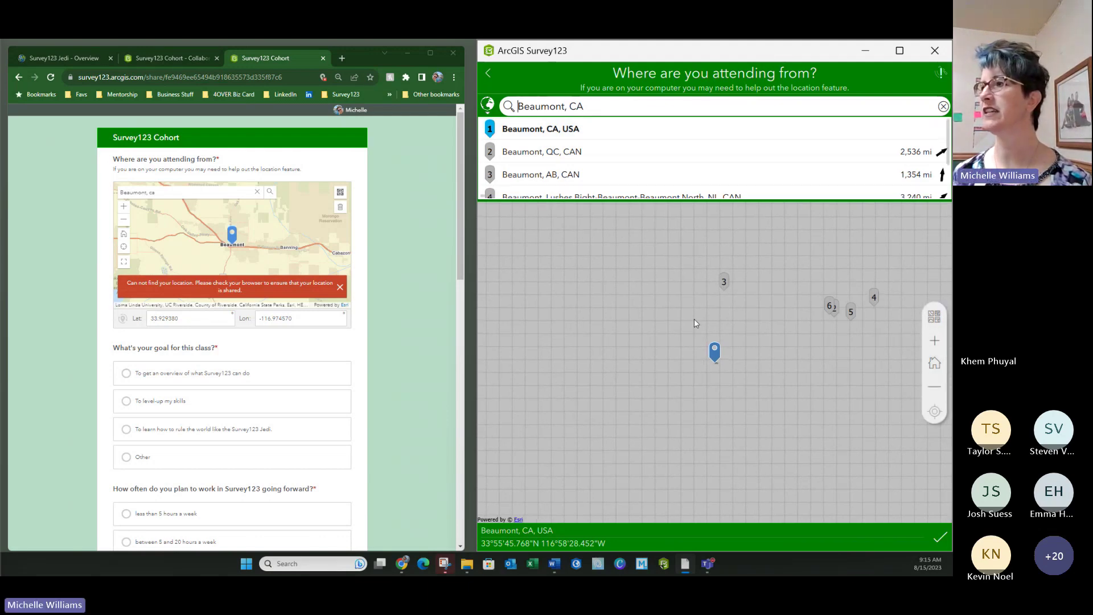
left_click(940, 537)
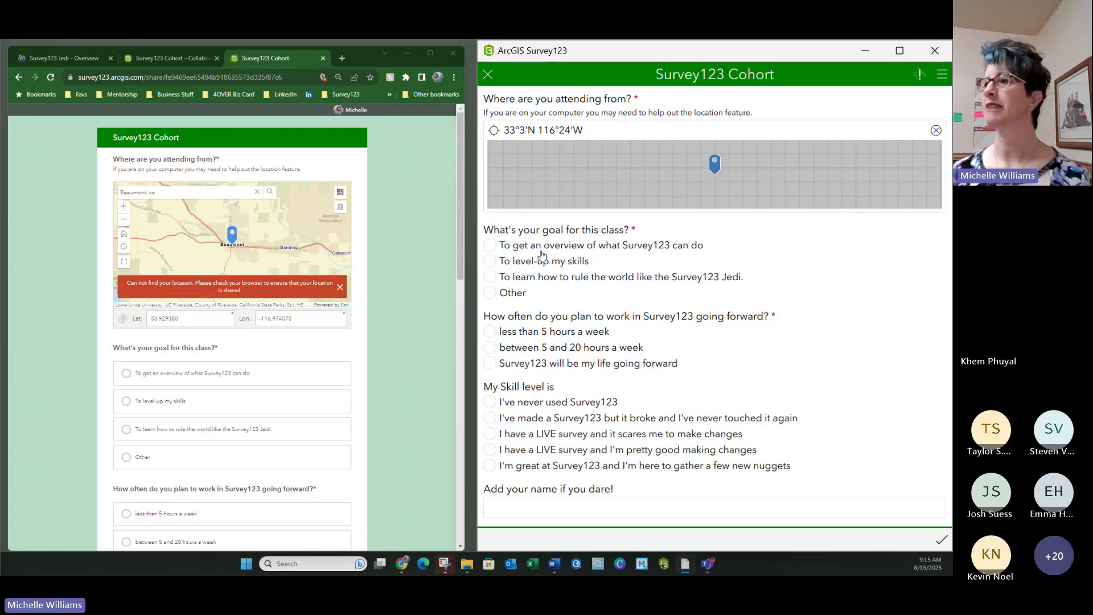
- Compare the remaining survey questions in the field app and the browser form down to the final skills question
scroll(545, 379, "down", 3)
scroll(645, 387, "down", 3)
scroll(267, 258, "down", 3)
scroll(267, 258, "down", 3)
scroll(301, 323, "down", 6)
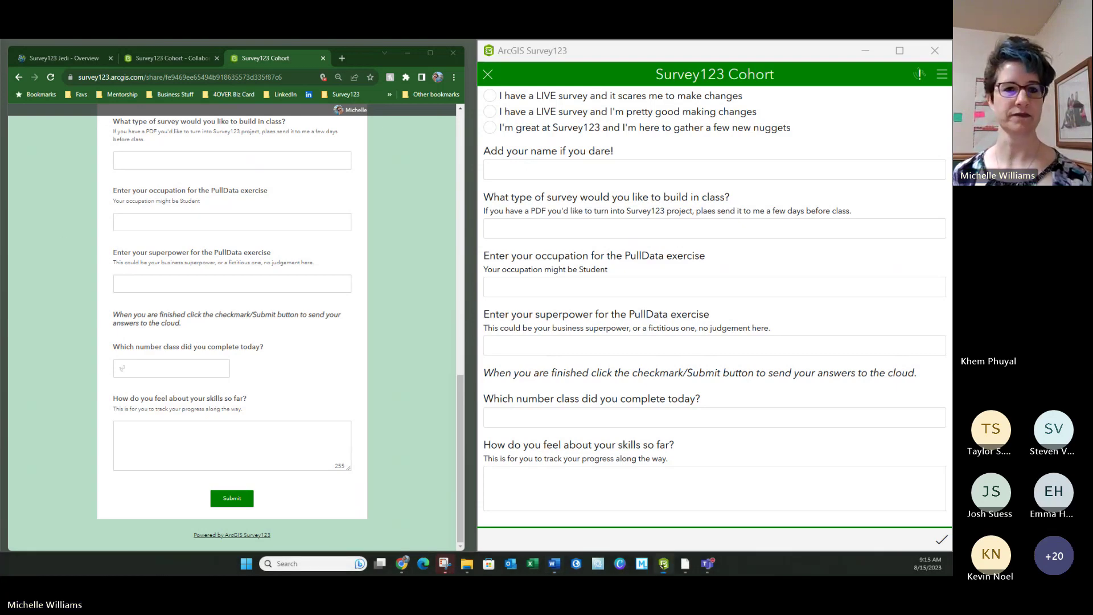
- Switch to ArcGIS Survey123 Connect, open the Survey123 Cohort design, and shrink its window at the left side of the desktop
left_click_drag(1, 46, 182, 39)
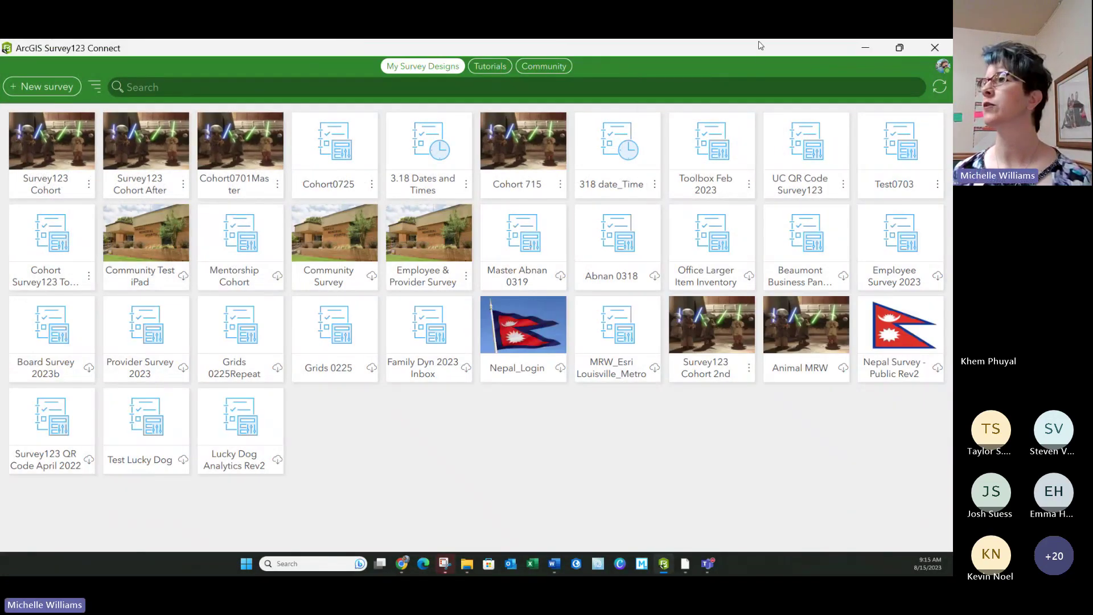
left_click_drag(738, 50, 703, 78)
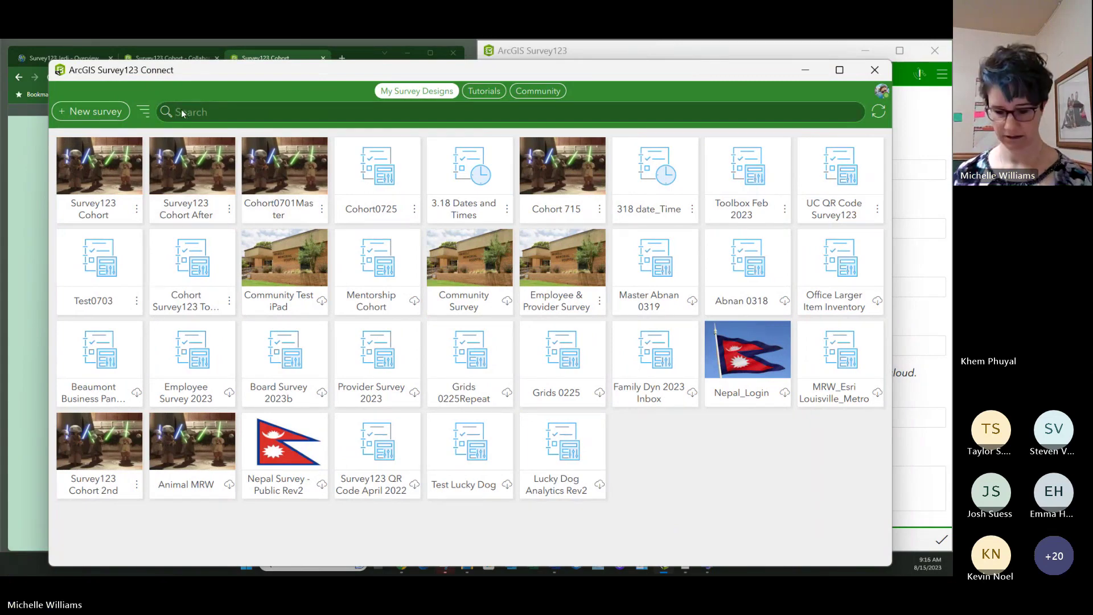
type("coho")
left_click(192, 168)
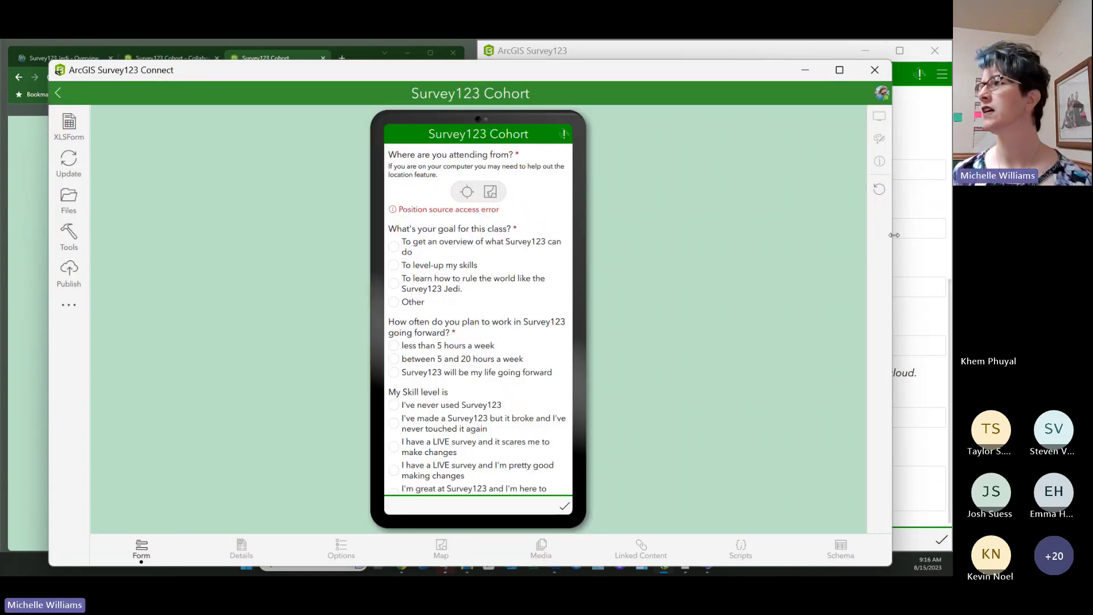
left_click_drag(892, 242, 336, 279)
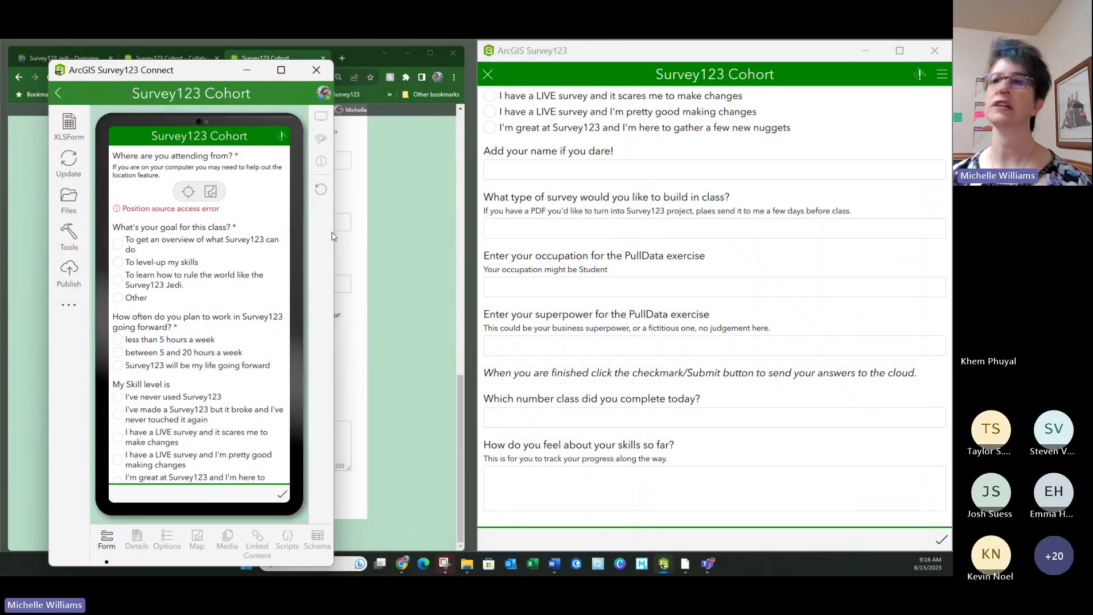
left_click_drag(185, 72, 142, 58)
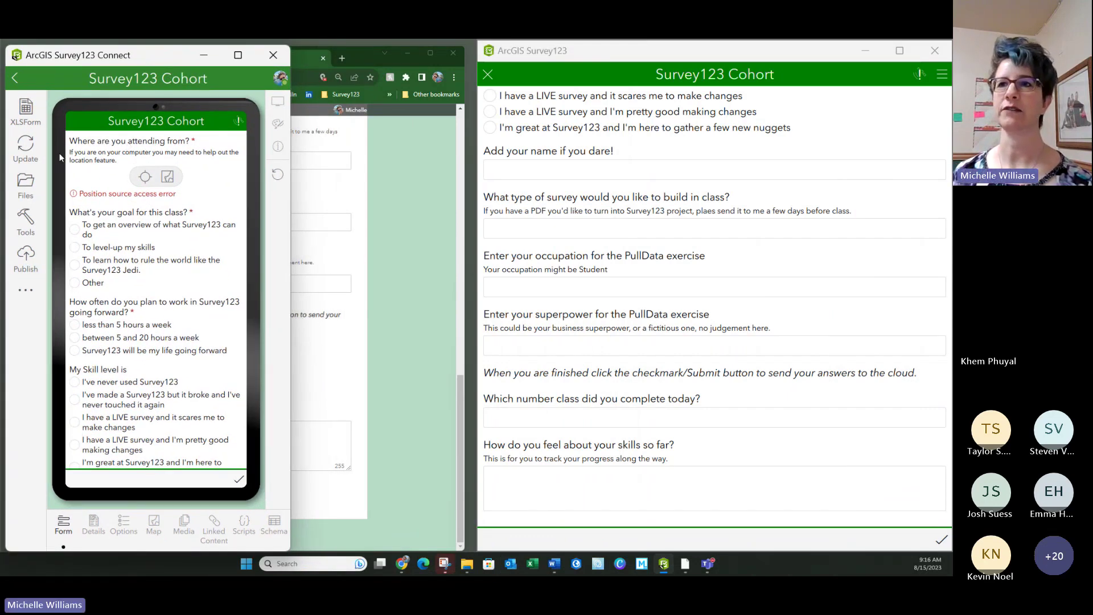
- Open the survey's XLSForm in Excel, make its window taller, and bring the form preview to the last question
left_click(25, 114)
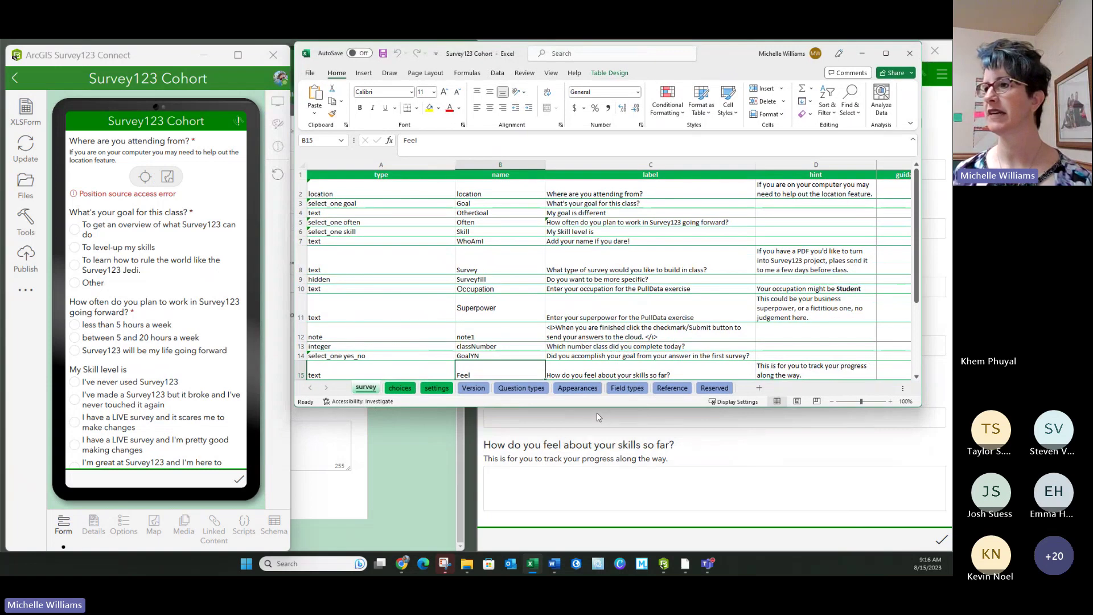
left_click_drag(594, 408, 594, 550)
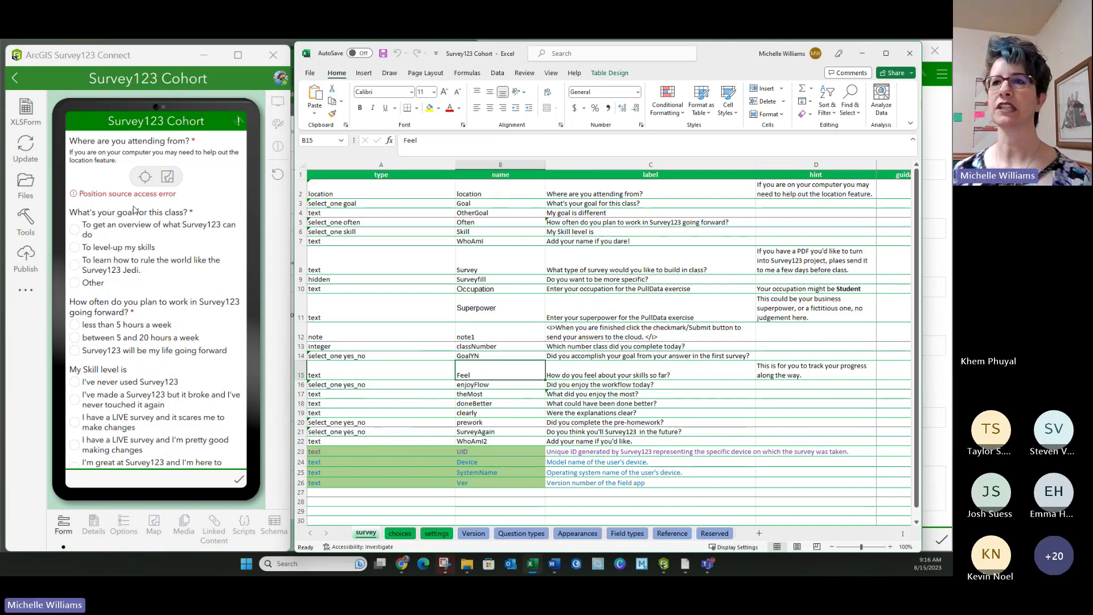
scroll(128, 272, "down", 3)
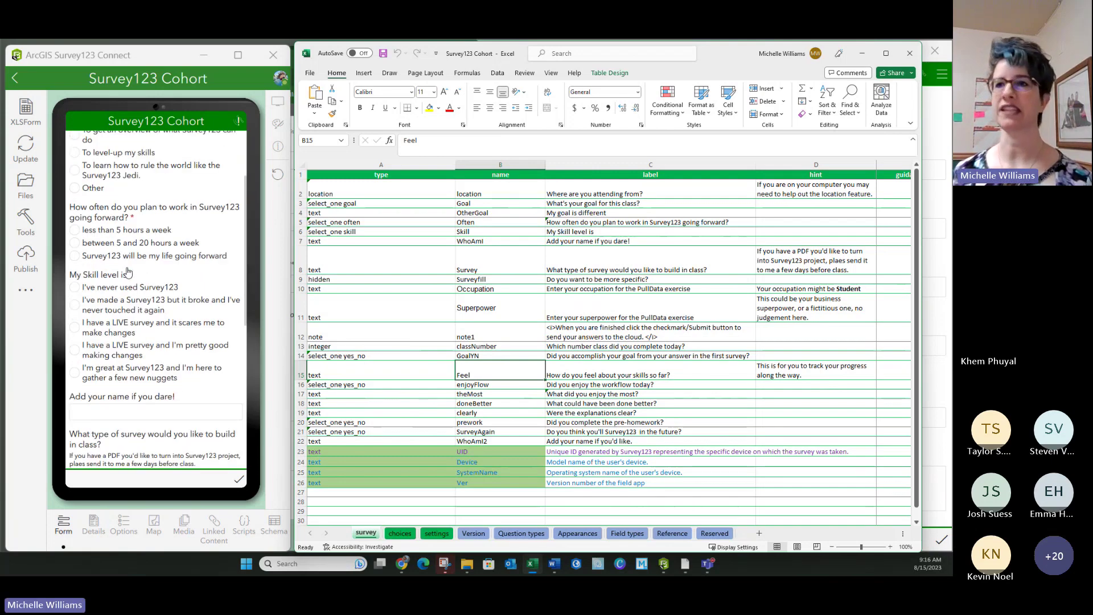
scroll(129, 272, "down", 10)
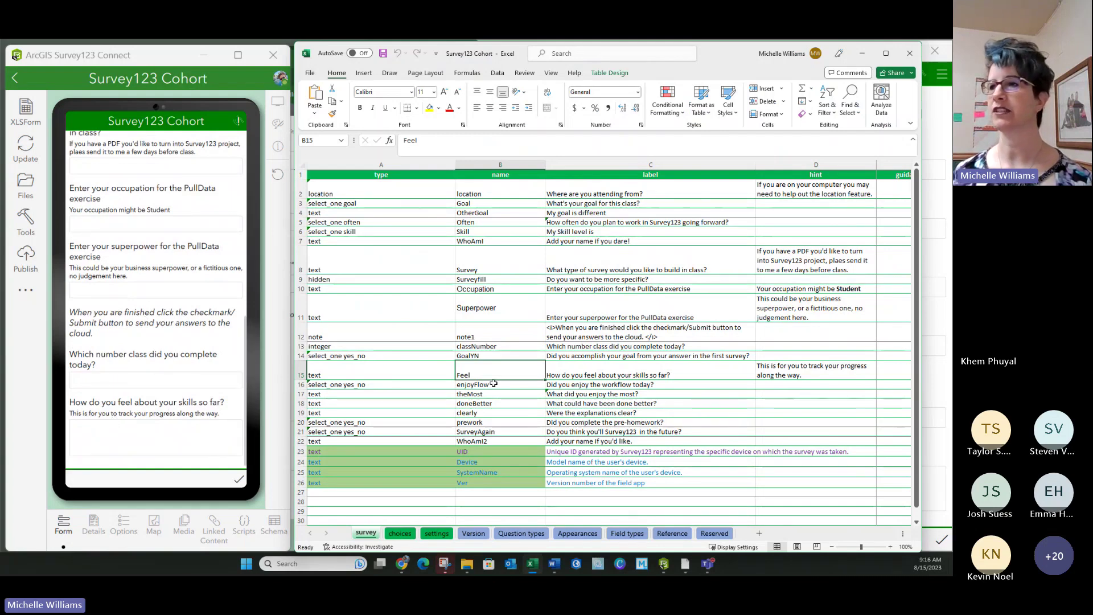
- Fill the type, name and label cells of the "How do you feel about your skills so far?" row with yellow
left_click(569, 368)
left_click_drag(373, 376, 575, 374)
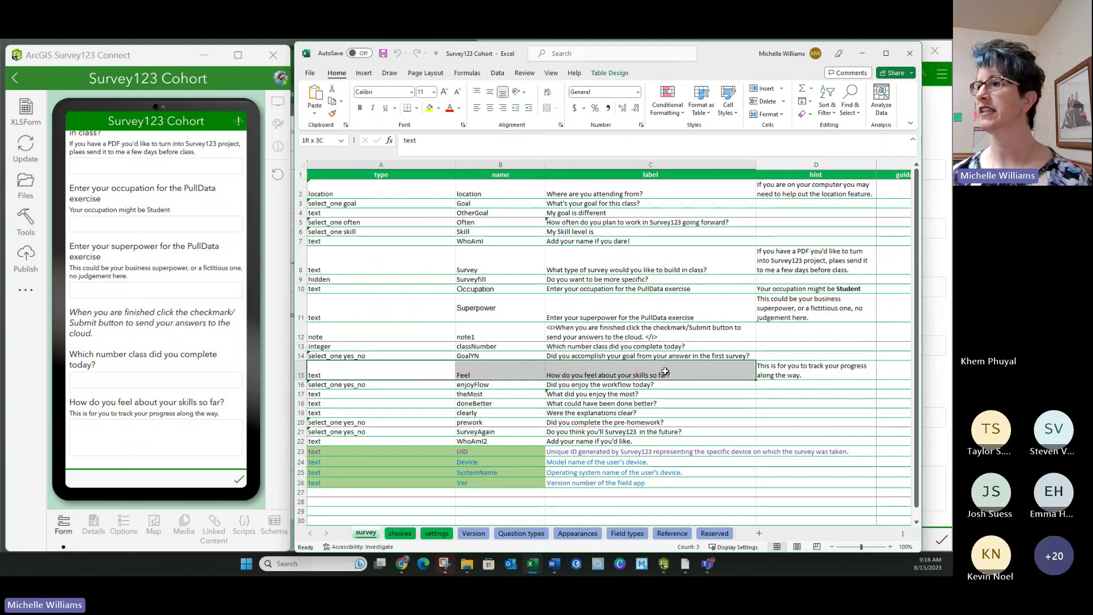
left_click(432, 111)
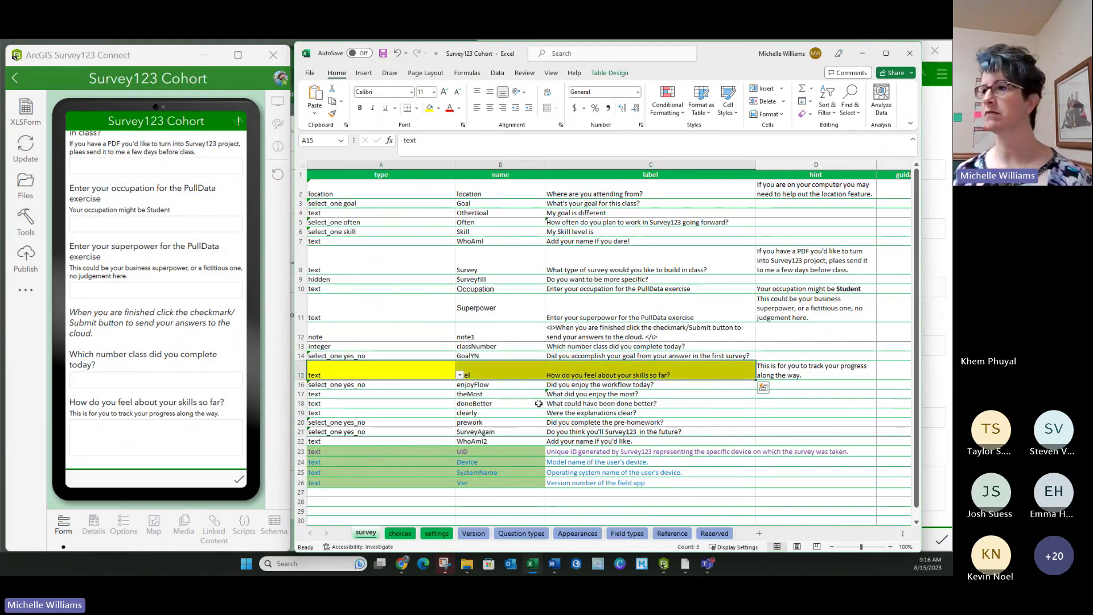
- Review the XLSForm question rows below the yellow row and the green UID, Device, SystemName and Ver rows
left_click(733, 412)
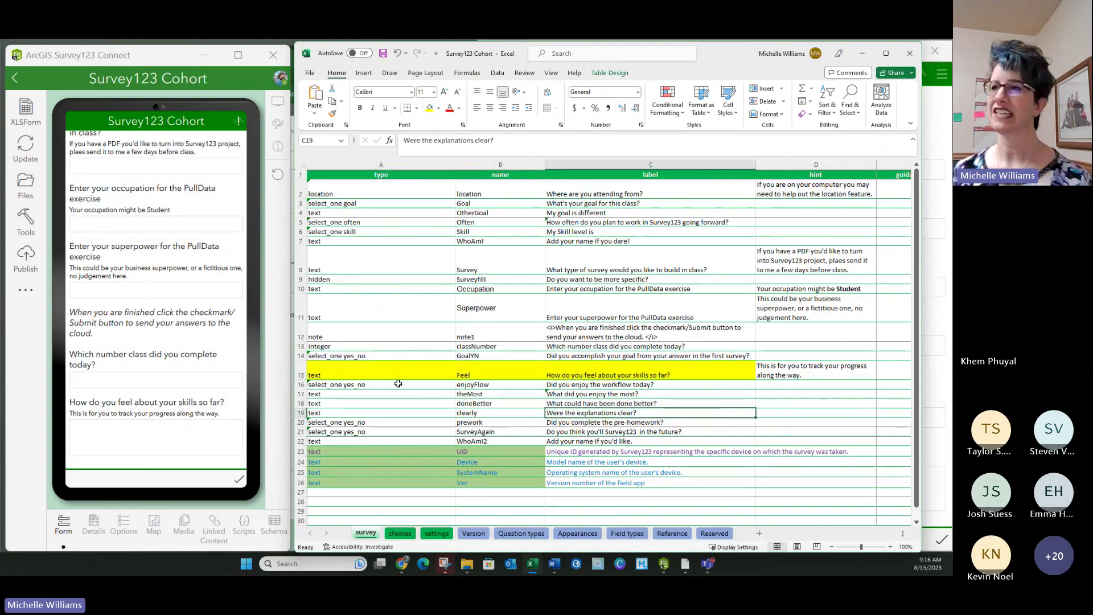
left_click_drag(398, 383, 639, 442)
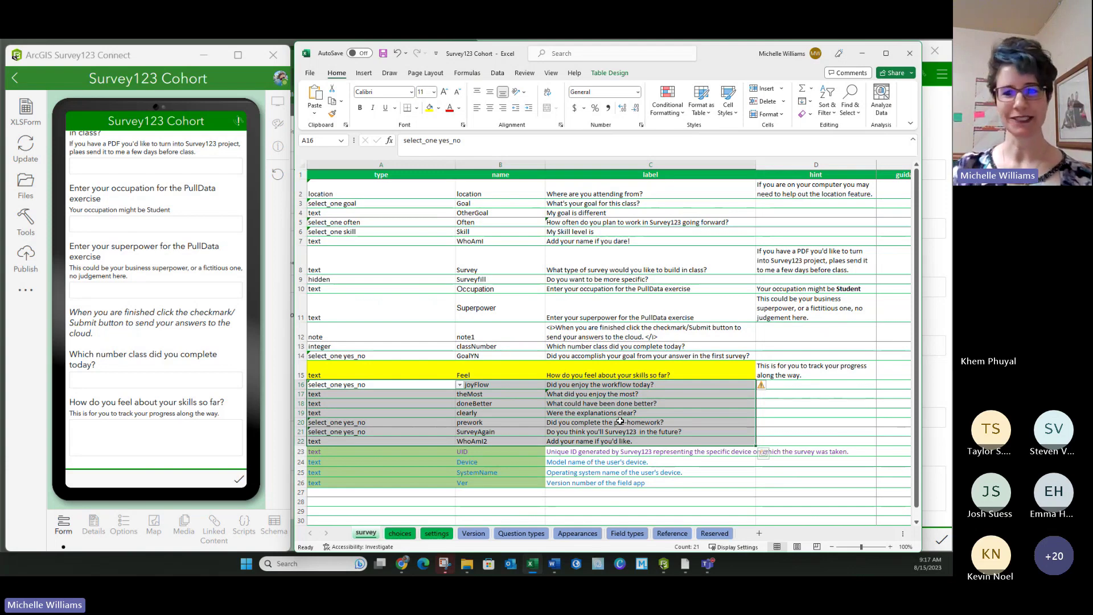
left_click(513, 431)
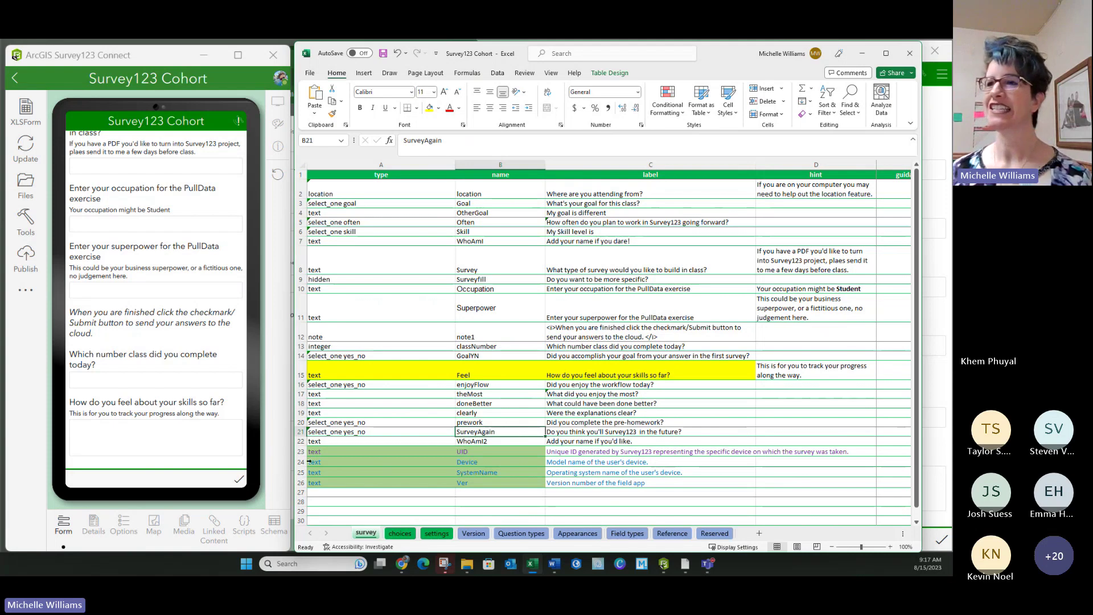
left_click_drag(301, 451, 301, 483)
left_click(479, 504)
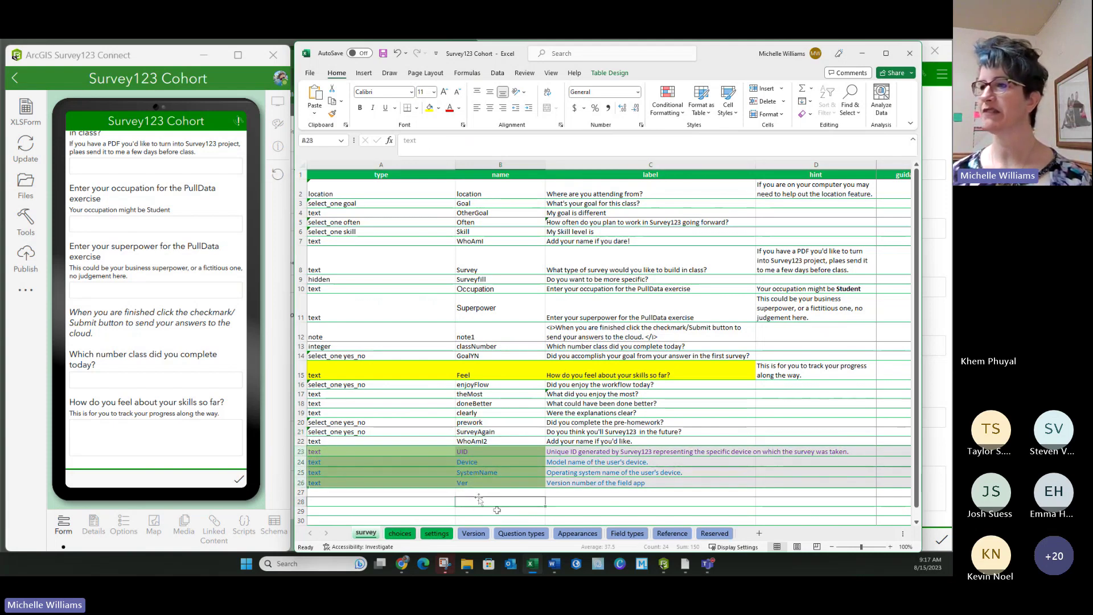
left_click(526, 453)
left_click_drag(526, 452, 579, 484)
left_click(589, 462)
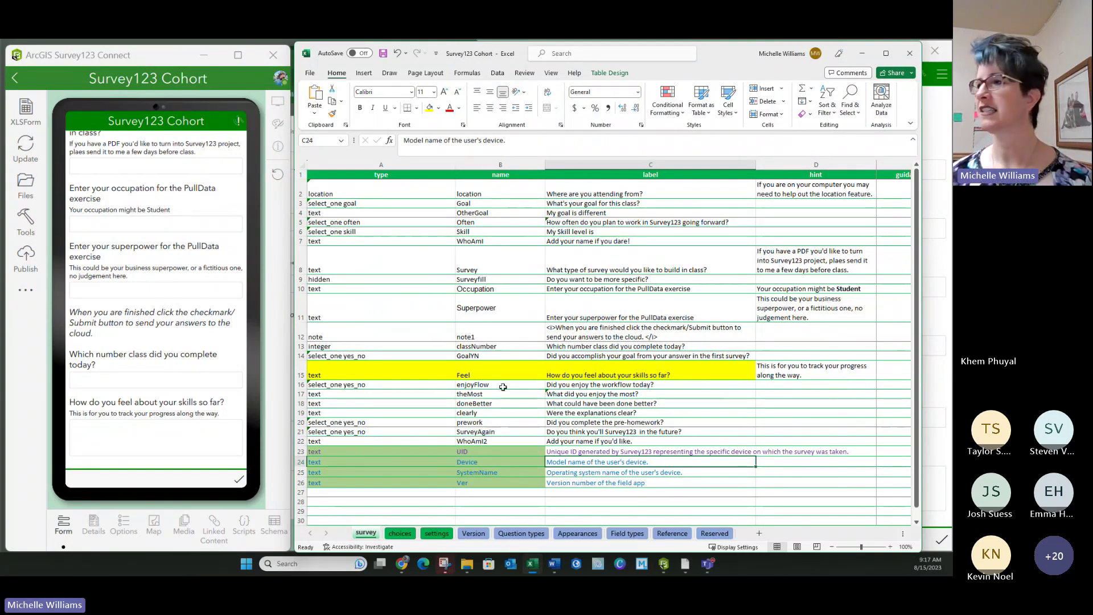
- Switch to Survey123 Connect, open the Survey123 Cohort After design, and compare its questions with the XLSForm rows
left_click(15, 79)
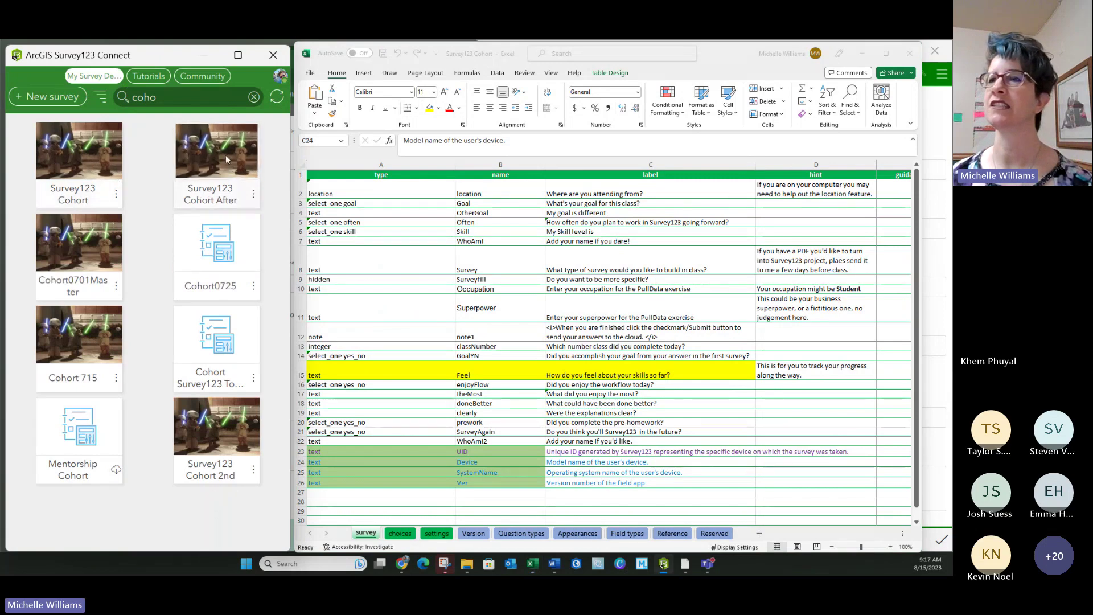
left_click(226, 158)
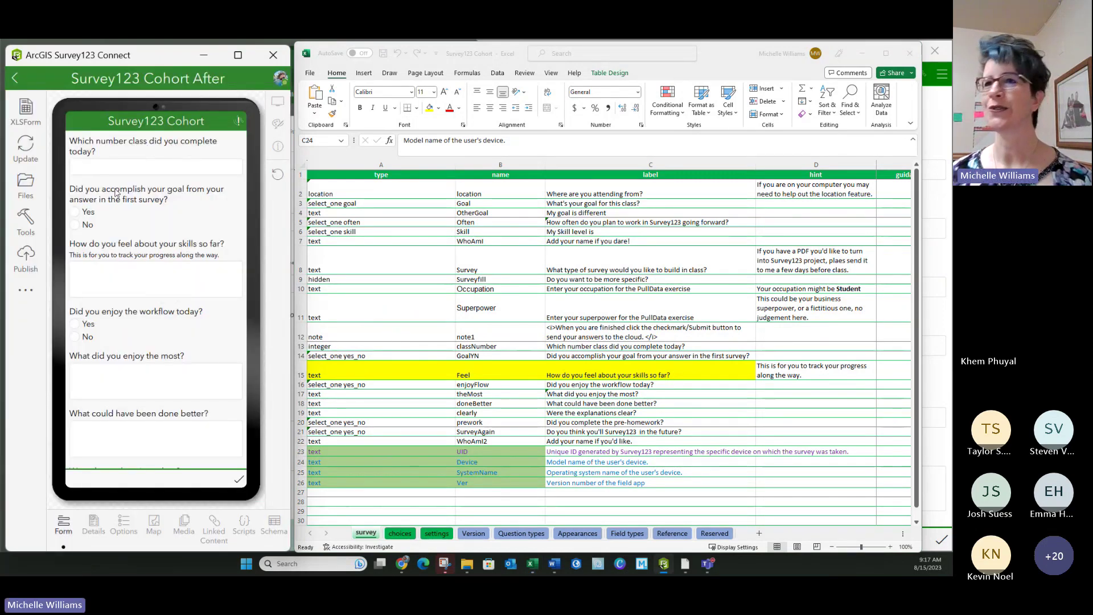
scroll(139, 197, "down", 5)
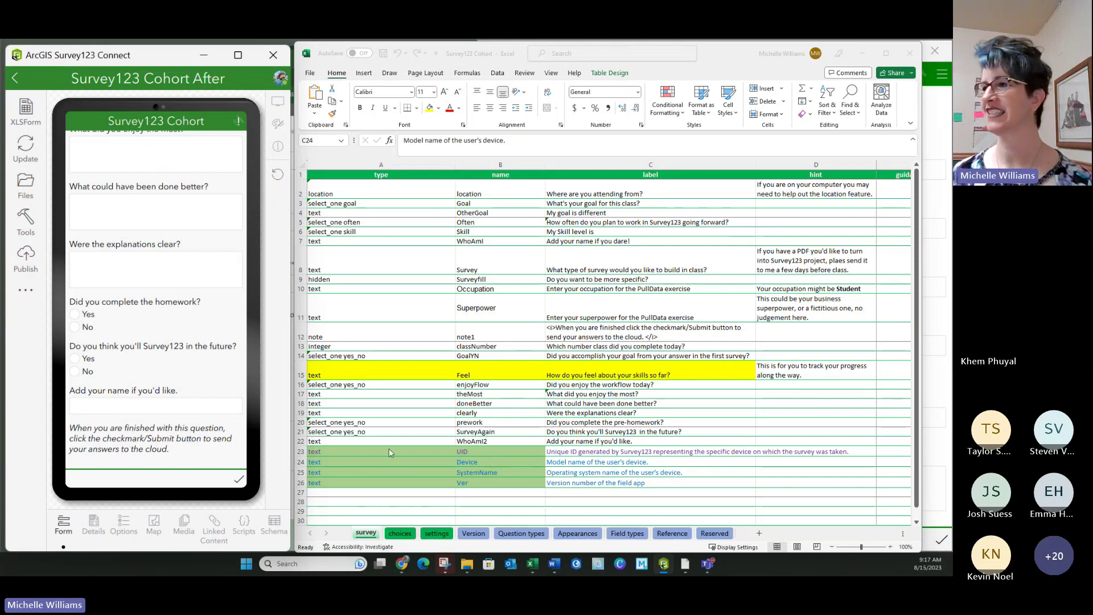
left_click(349, 442)
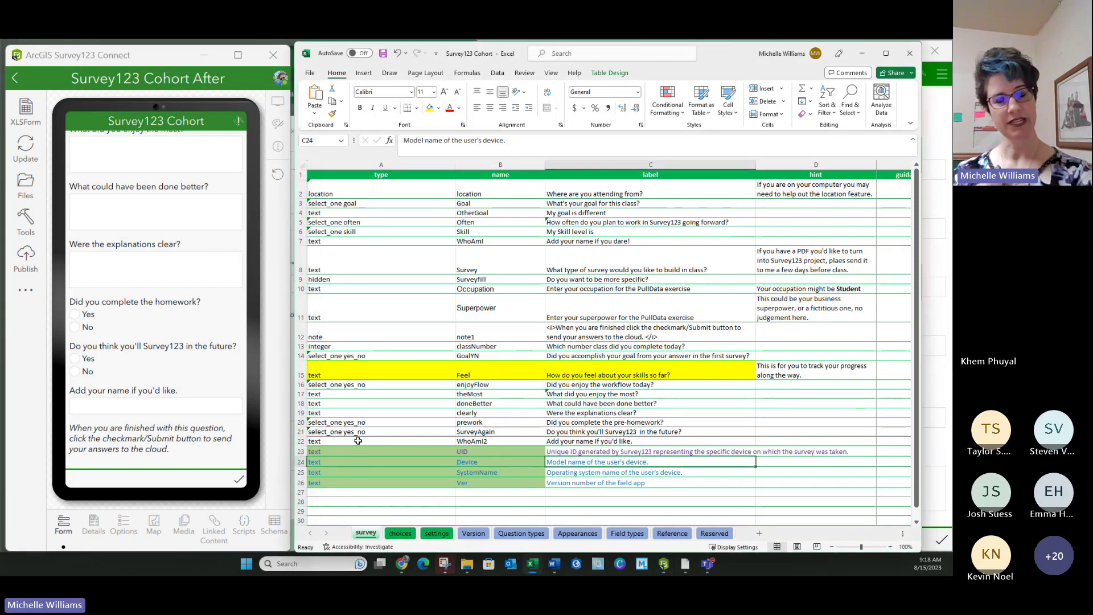
left_click(336, 336)
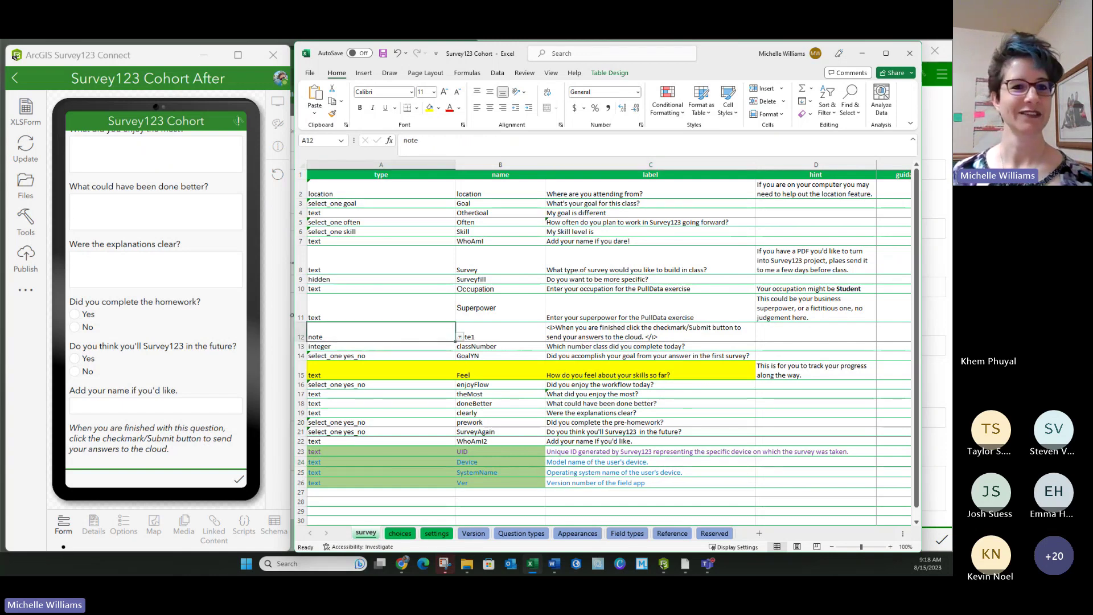
- Close the Survey123 Cohort workbook without saving, and close the Survey123 field app and the browser, leaving Survey123 Connect open
left_click(292, 315)
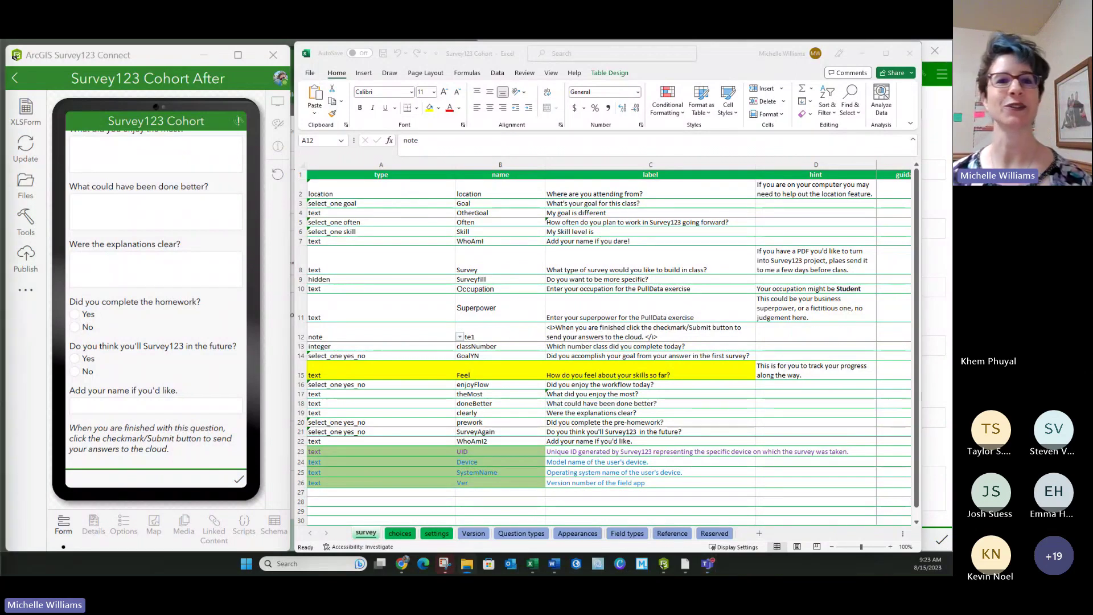
left_click(478, 291)
left_click(909, 53)
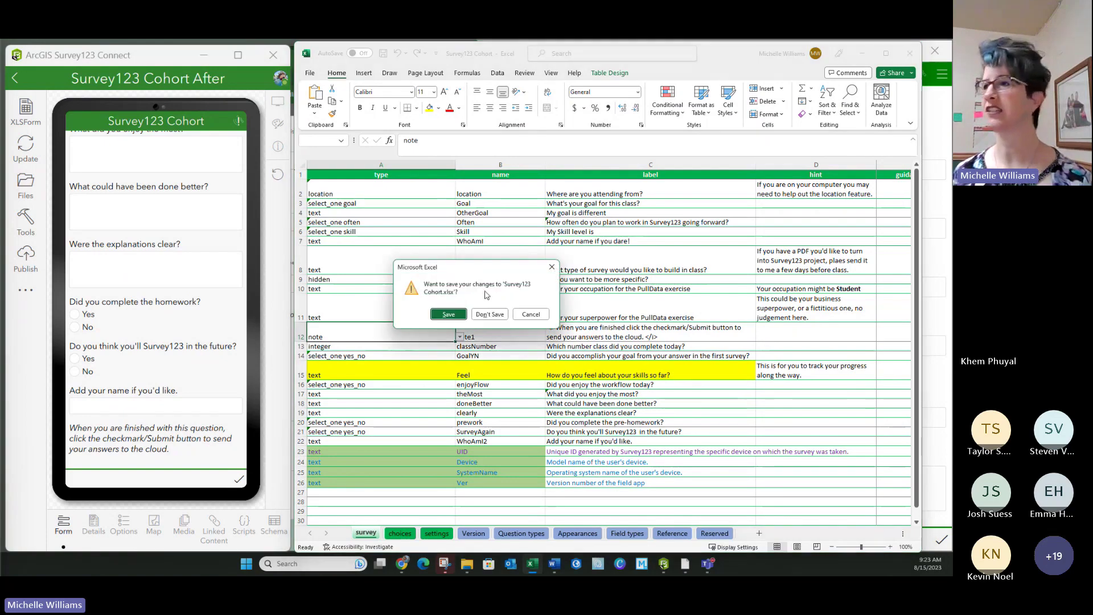
left_click(490, 314)
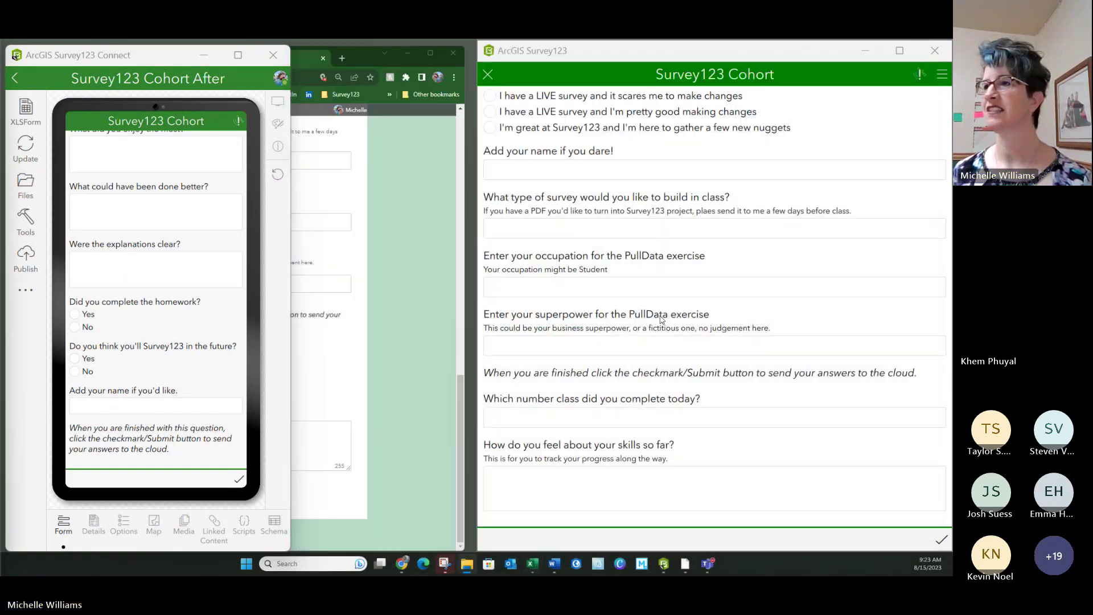
left_click(934, 51)
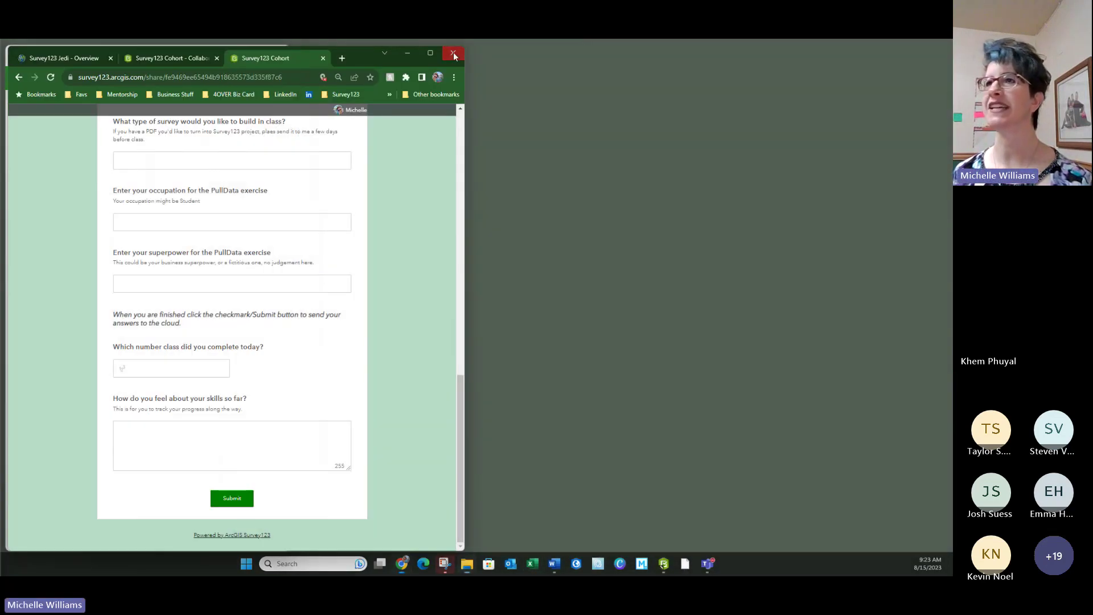
left_click(453, 52)
left_click(283, 134)
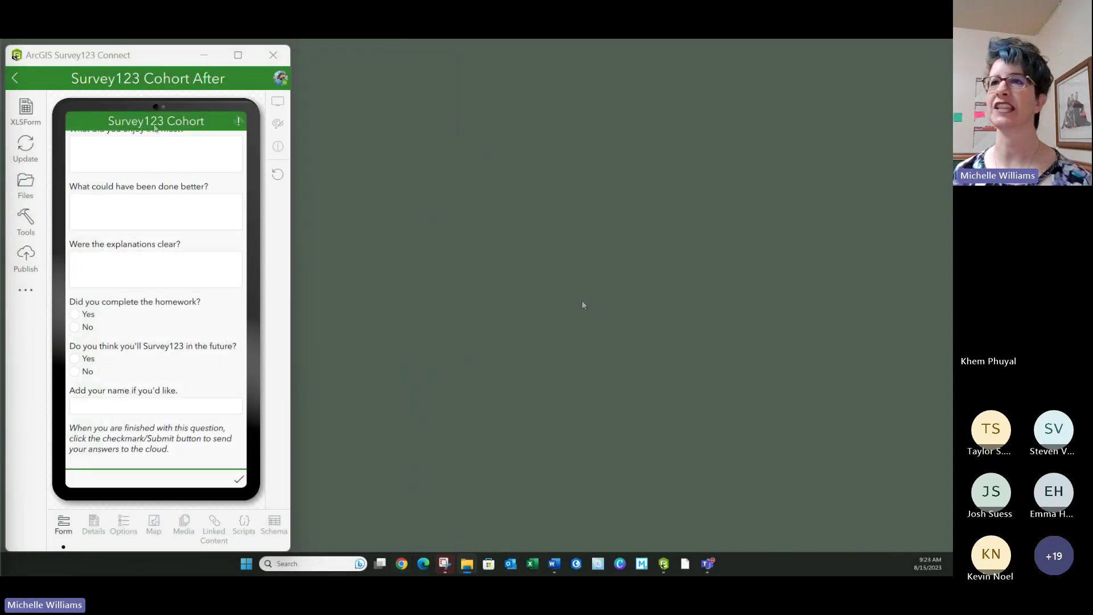
- Return to the survey designs and create a blank survey titled Cohort0815 from the Advanced Template
left_click(14, 79)
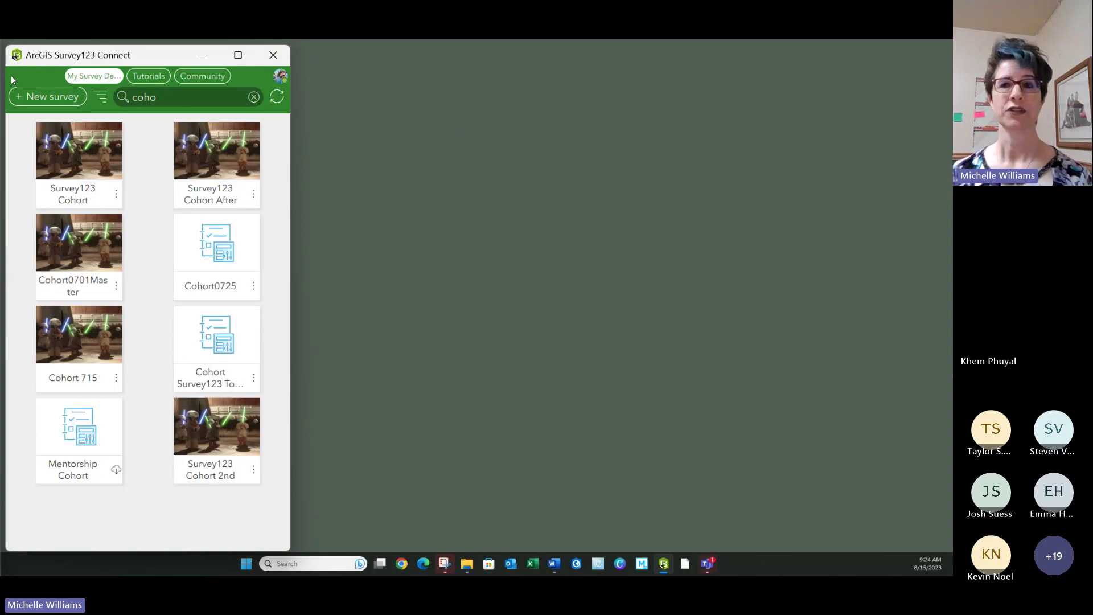
left_click(41, 96)
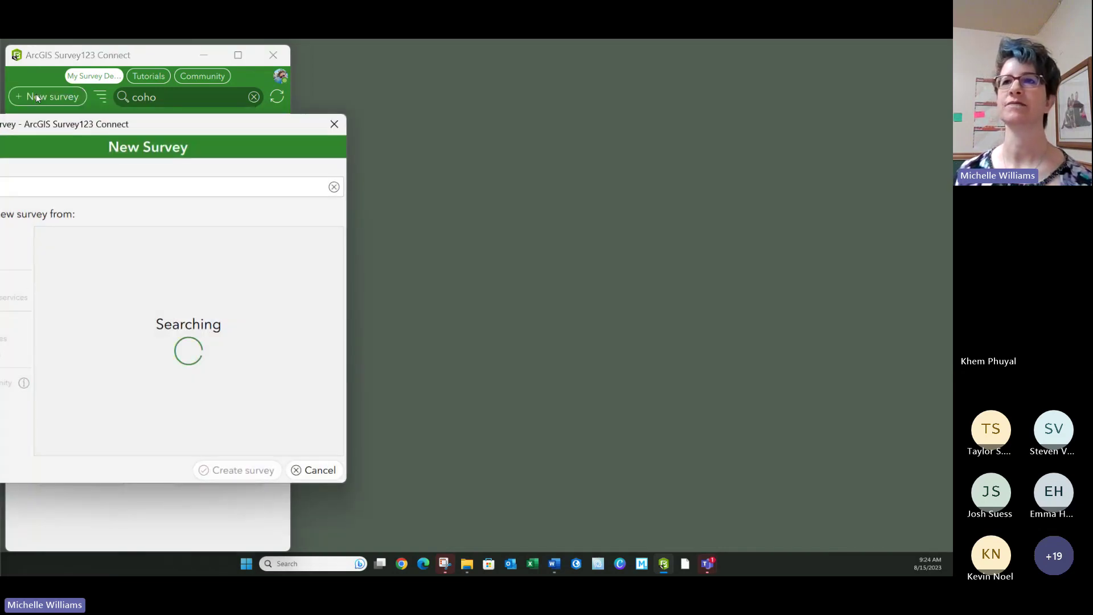
left_click_drag(75, 130, 249, 133)
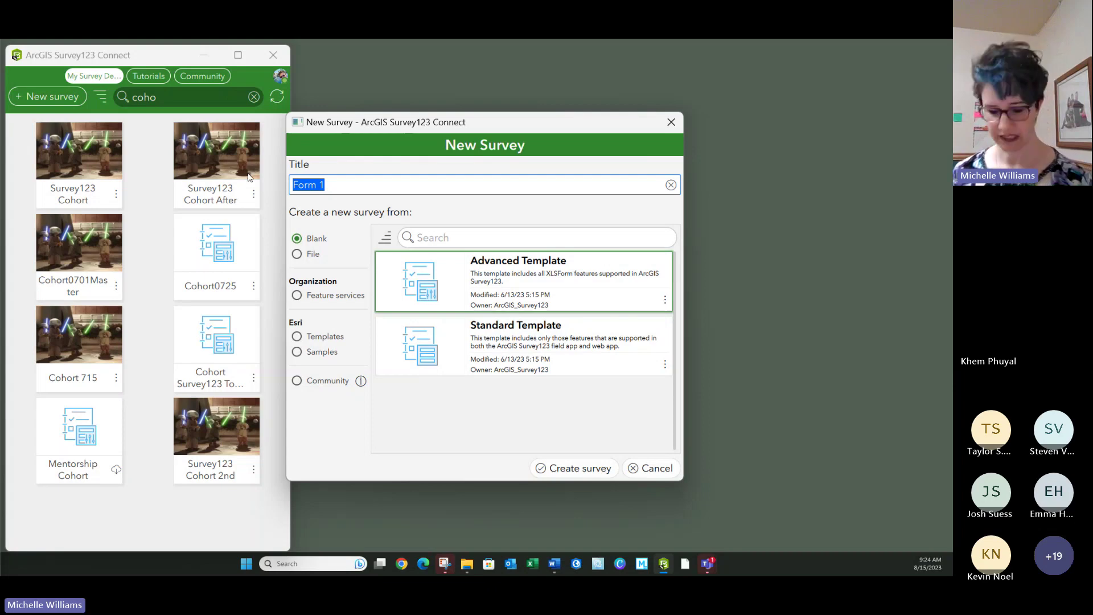
type("Cohort0815")
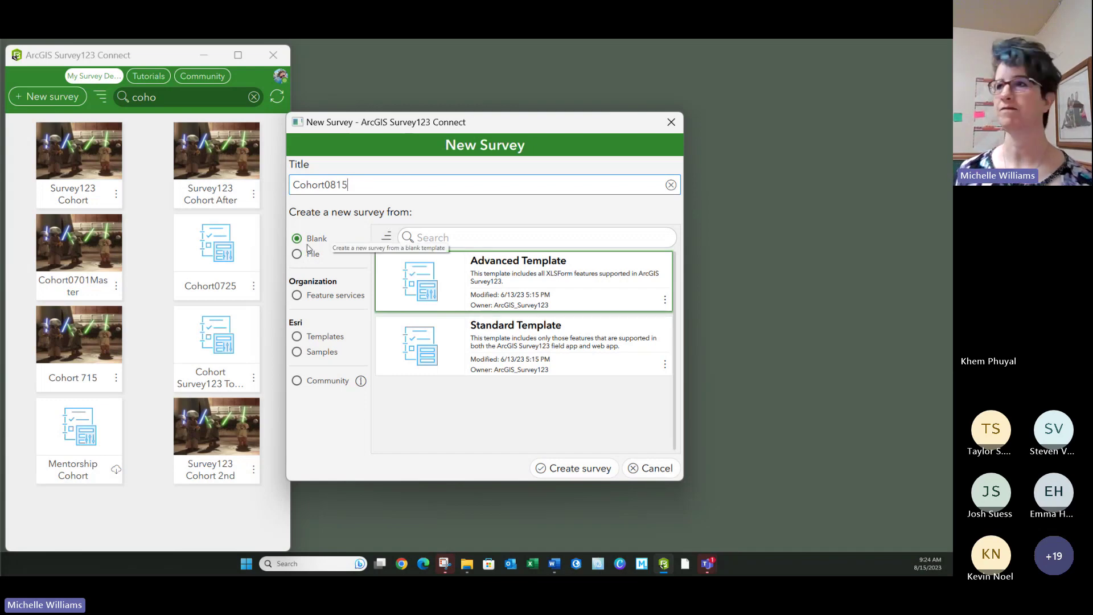
left_click(592, 475)
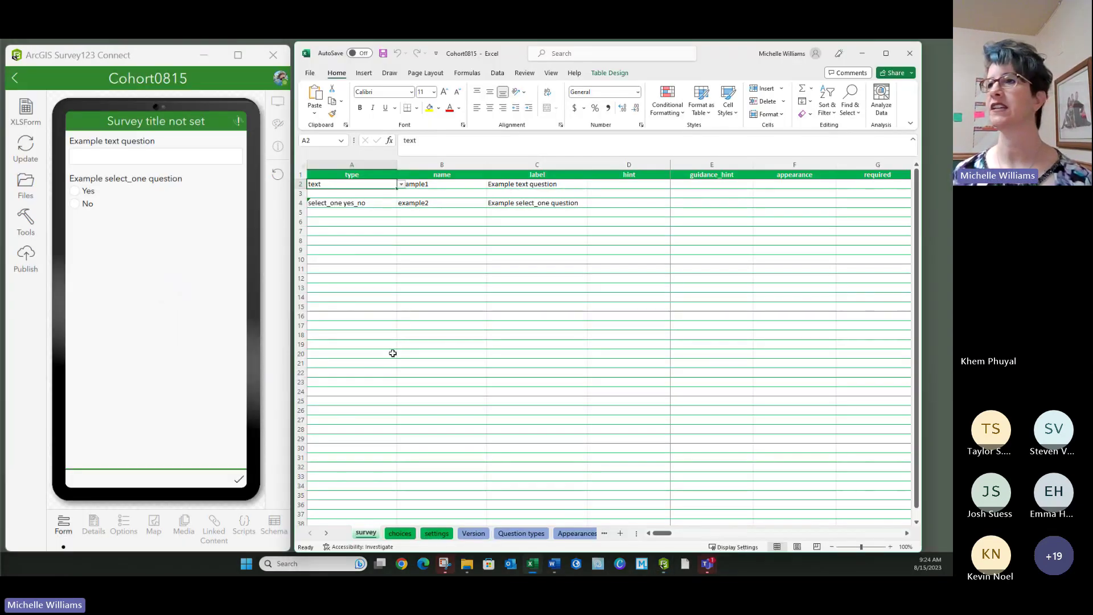
- Examine the new XLSForm's label column and rename the first example question to Q1 in the name column
left_click(392, 353)
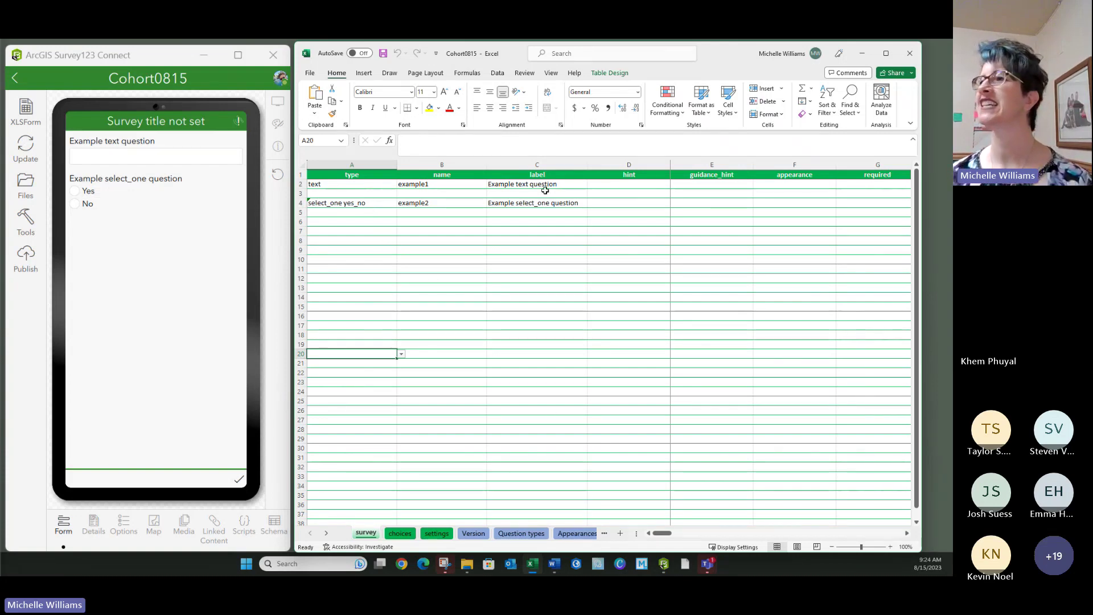
left_click(539, 164)
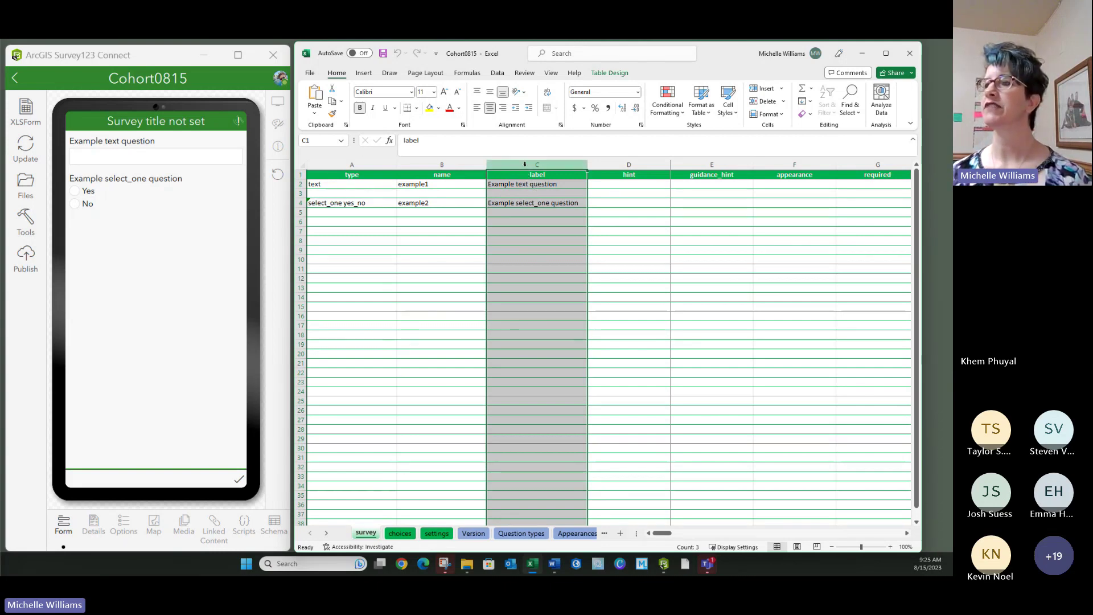
left_click(405, 184)
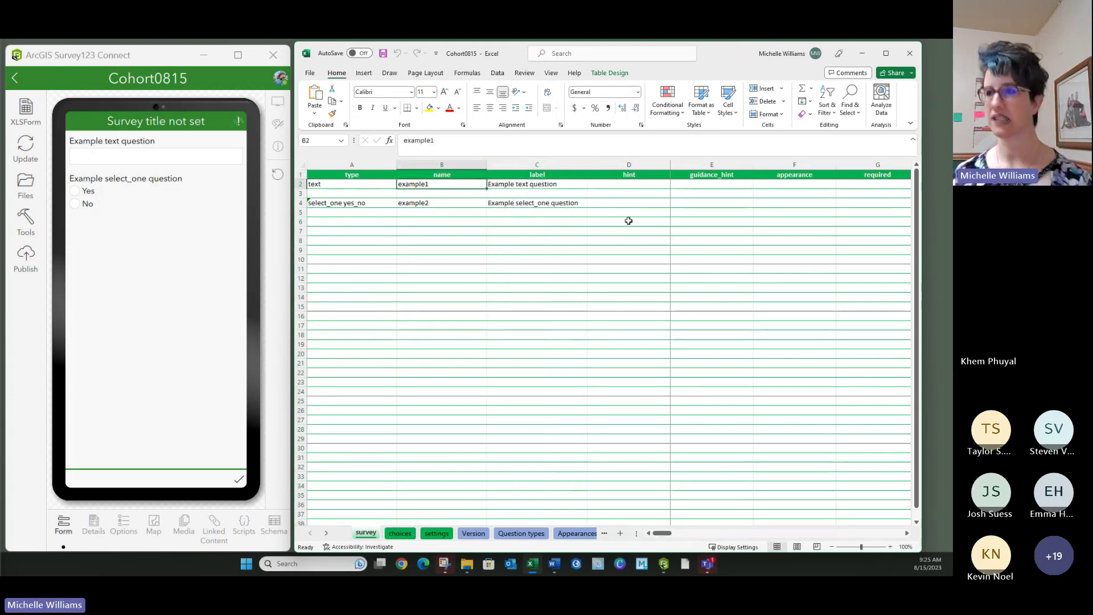
type("Q1")
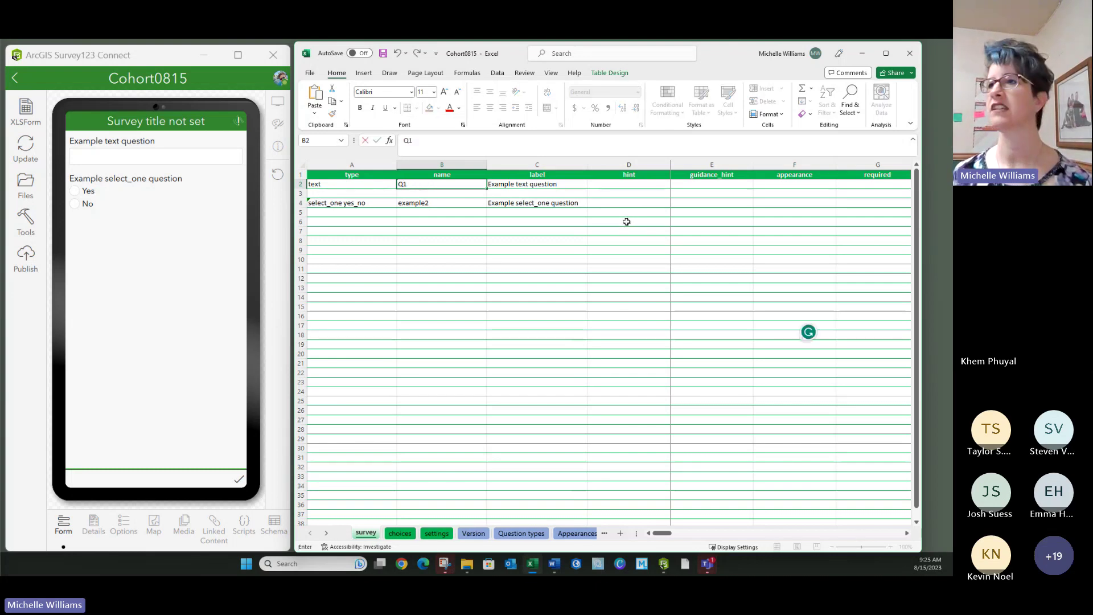
left_click(479, 276)
- Fill the name column down from Q1 as a series and clear the repeated names below Q4
left_click(408, 183)
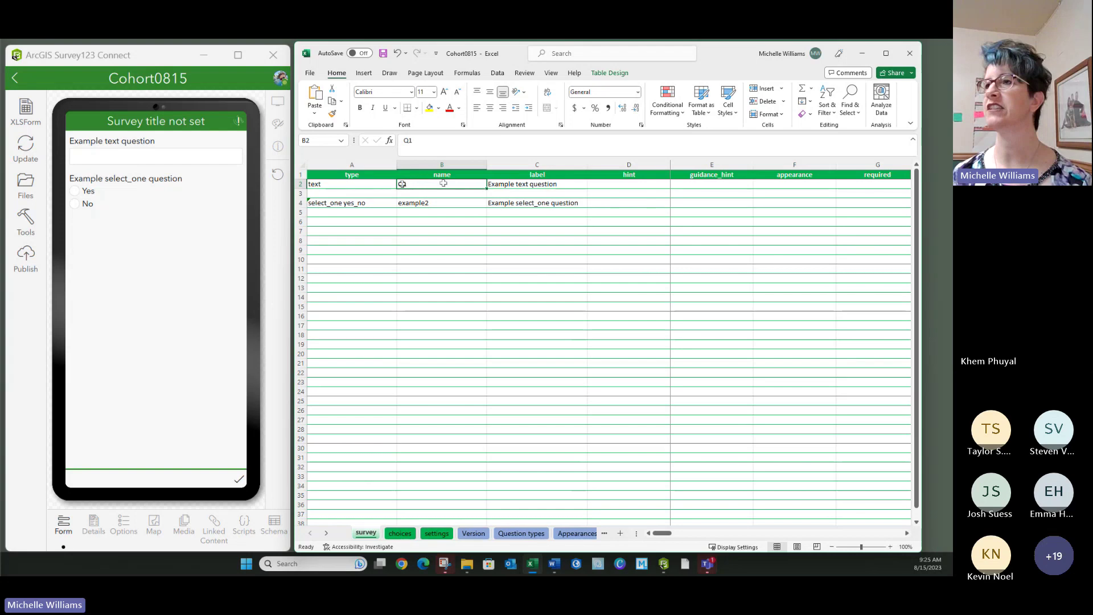
left_click_drag(488, 188, 485, 263)
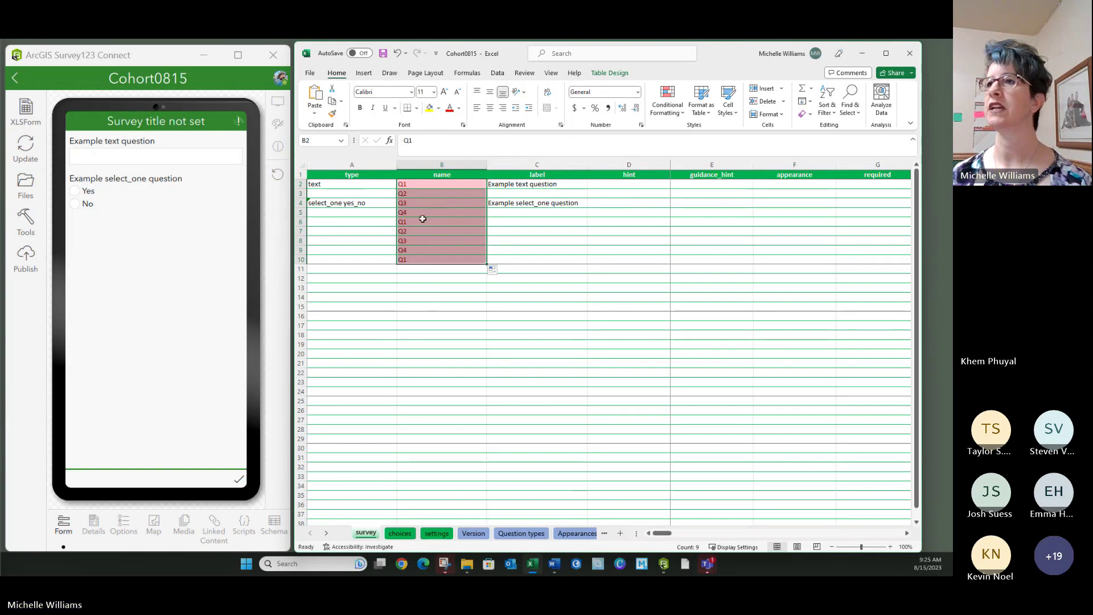
left_click(430, 189)
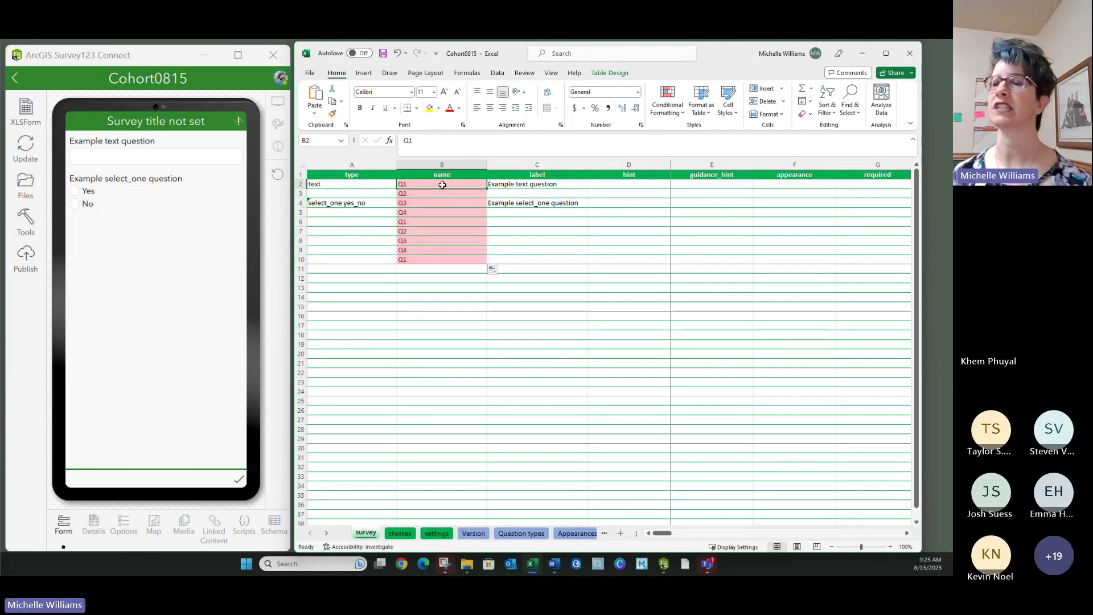
left_click_drag(417, 225, 425, 275)
key("Delete")
left_click(389, 287)
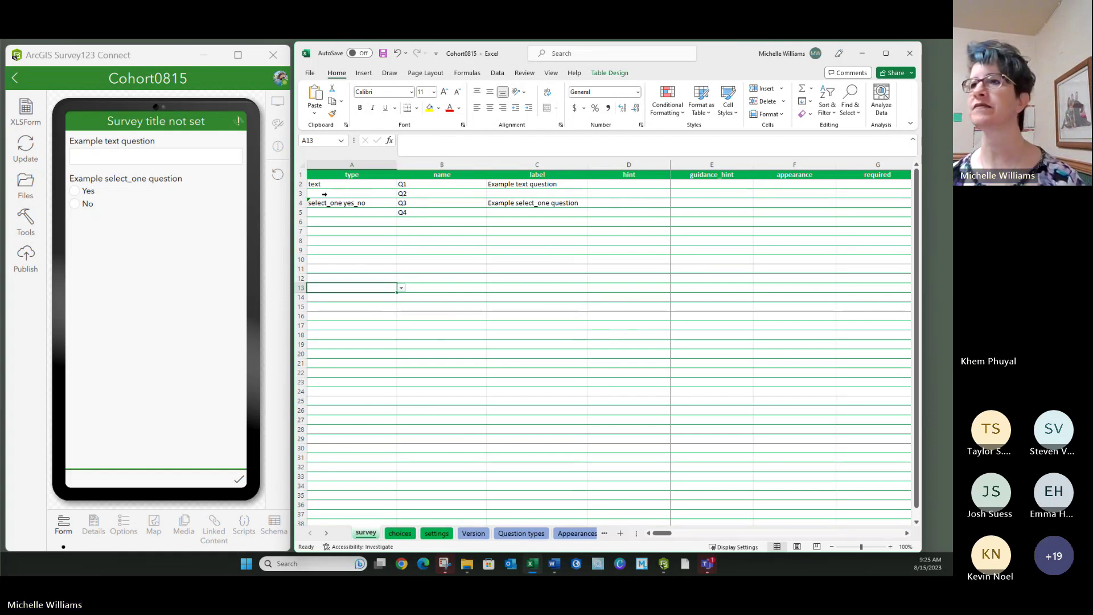
- Fill the text question type down the type column for rows Q1 through Q4
left_click(343, 184)
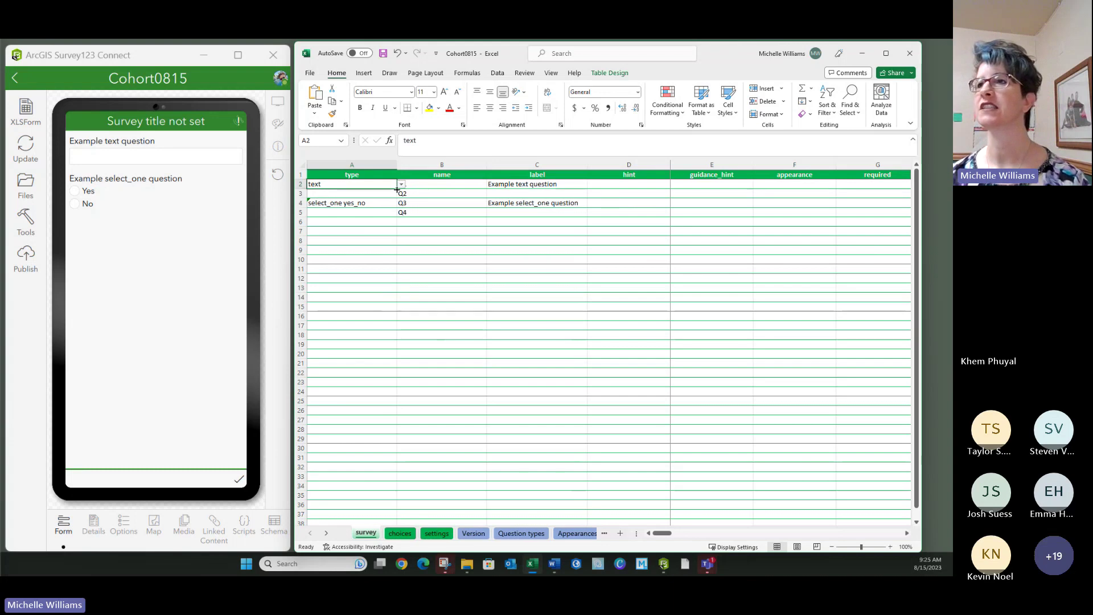
left_click_drag(397, 189, 397, 216)
left_click(342, 268)
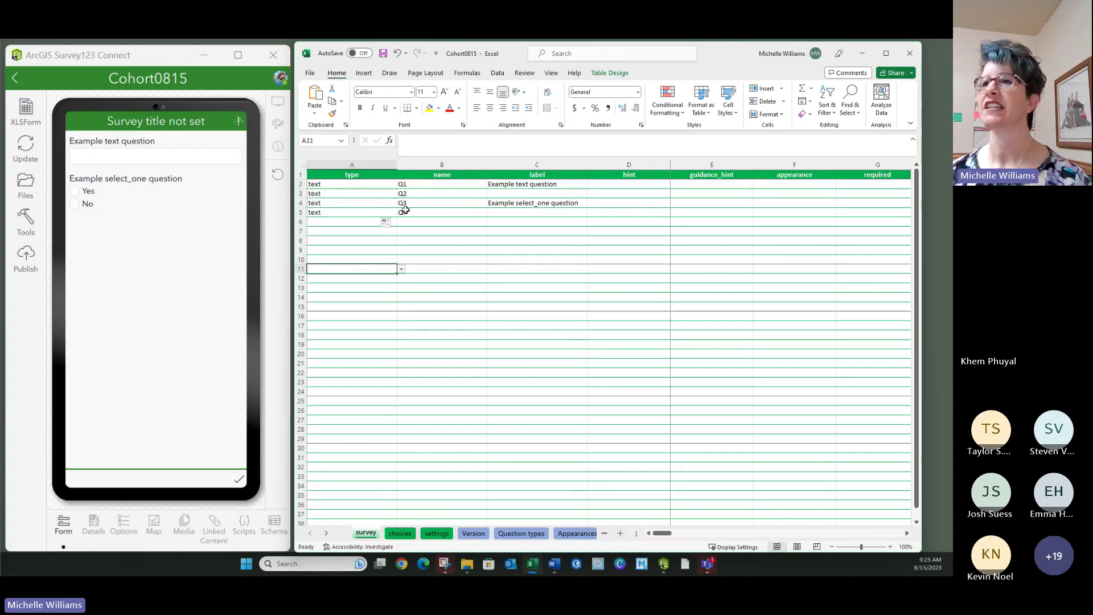
- Go over the type, name and label cells of questions Q1 to Q4 and save the XLSForm
left_click_drag(344, 184, 418, 217)
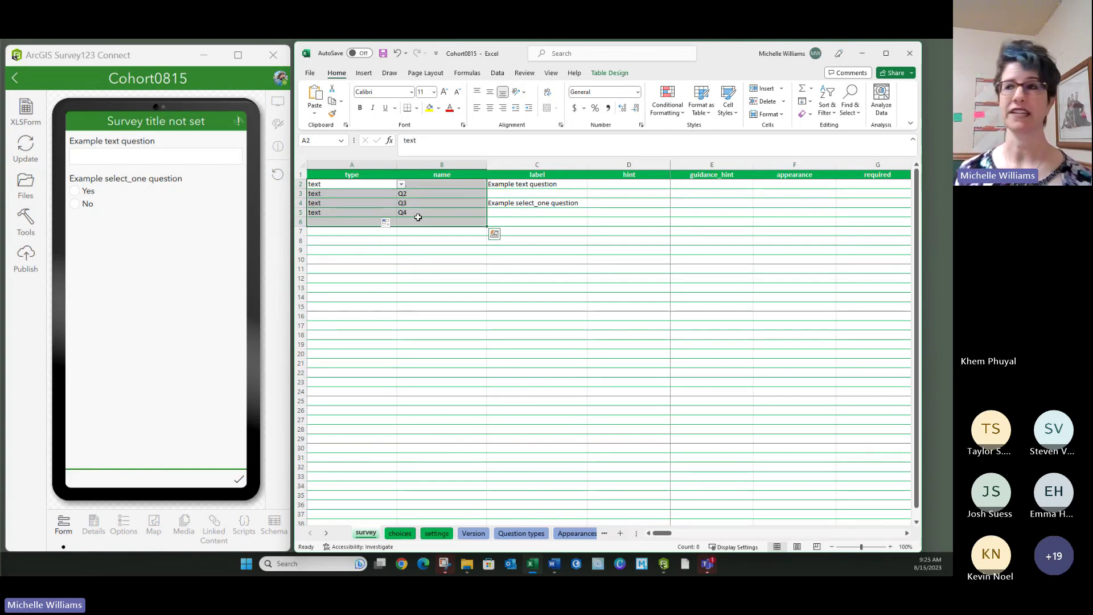
left_click(509, 183)
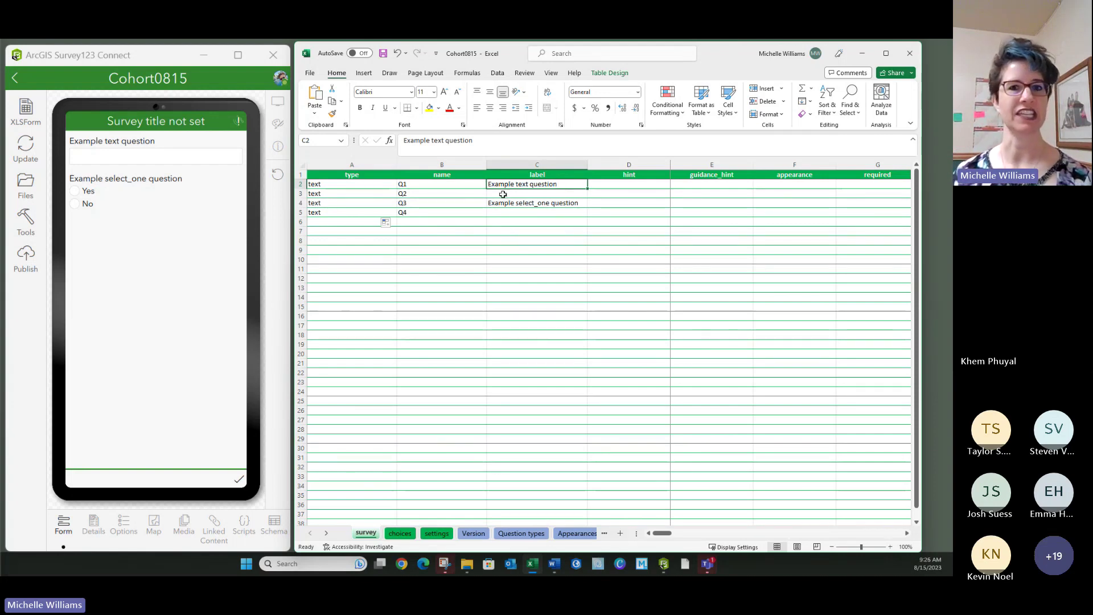
left_click_drag(517, 186, 515, 213)
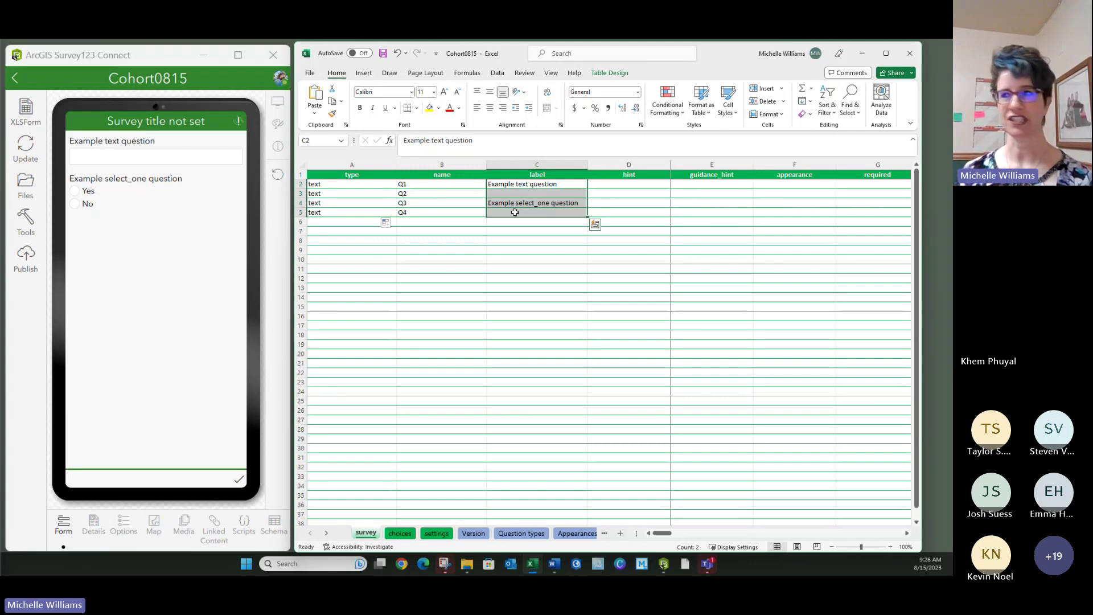
left_click(382, 53)
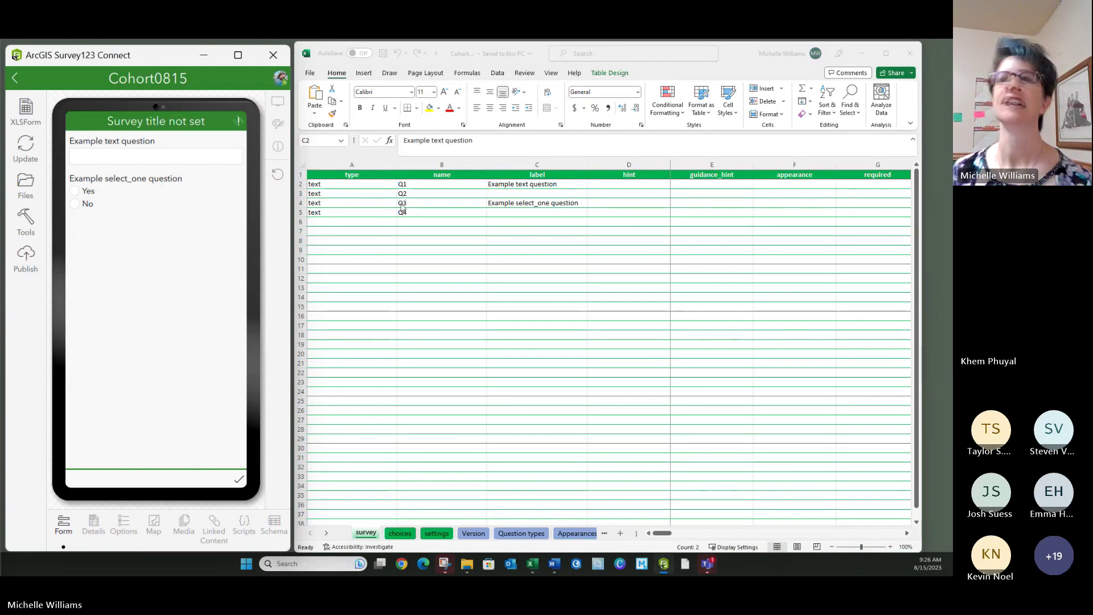
- Enter Q2 as the label of question Q2 in the survey sheet
left_click(530, 195)
left_click(497, 212)
left_click(505, 194)
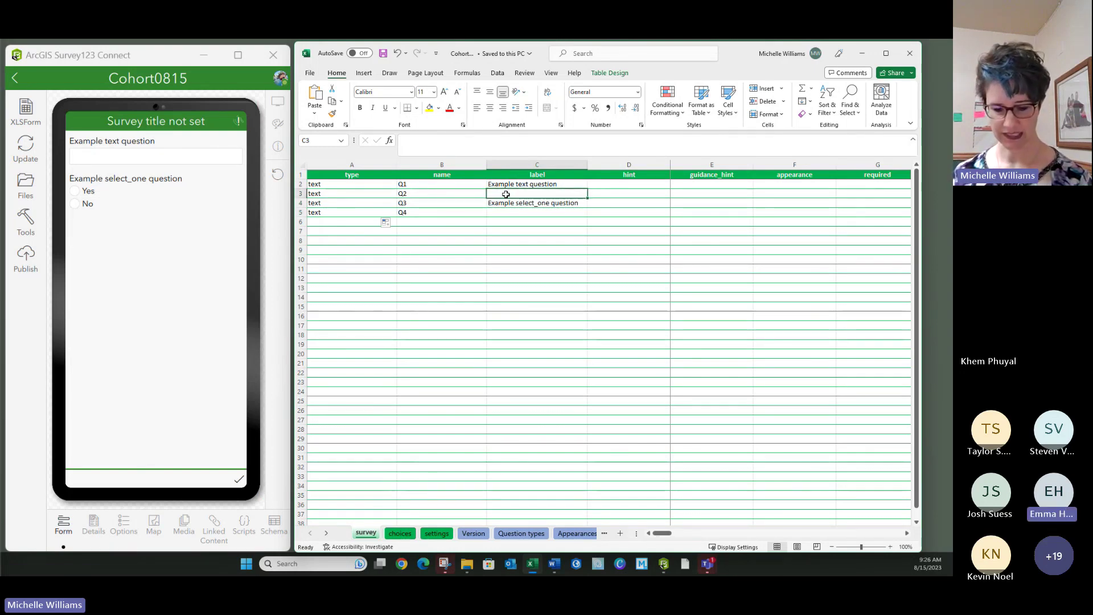
type("Q1")
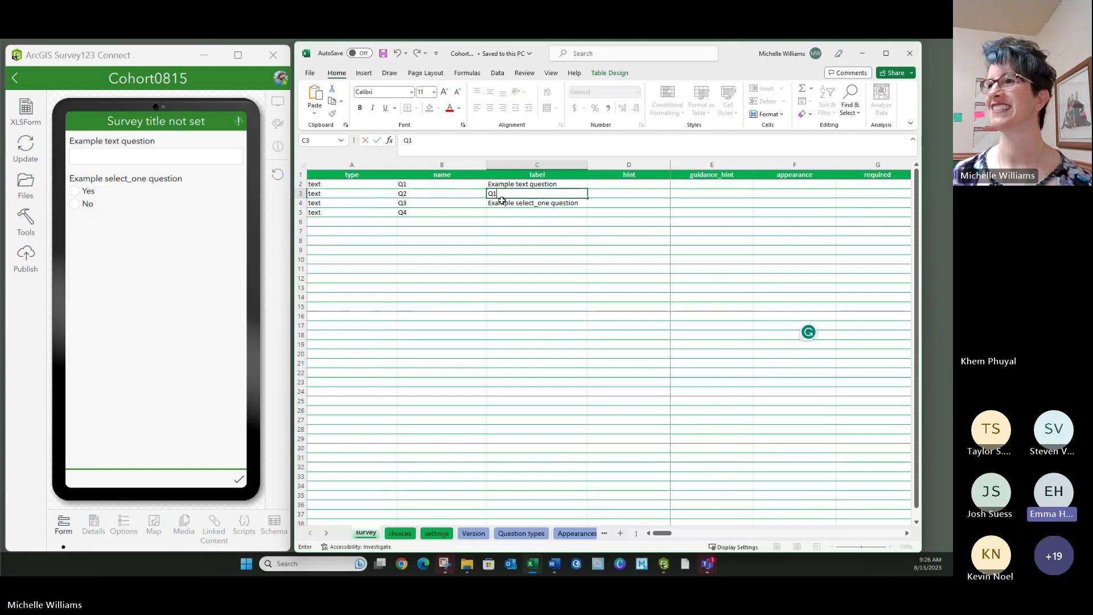
key("BackSpace")
type("2")
- Enter Q4 as the label of question Q4 in the survey sheet
left_click(496, 212)
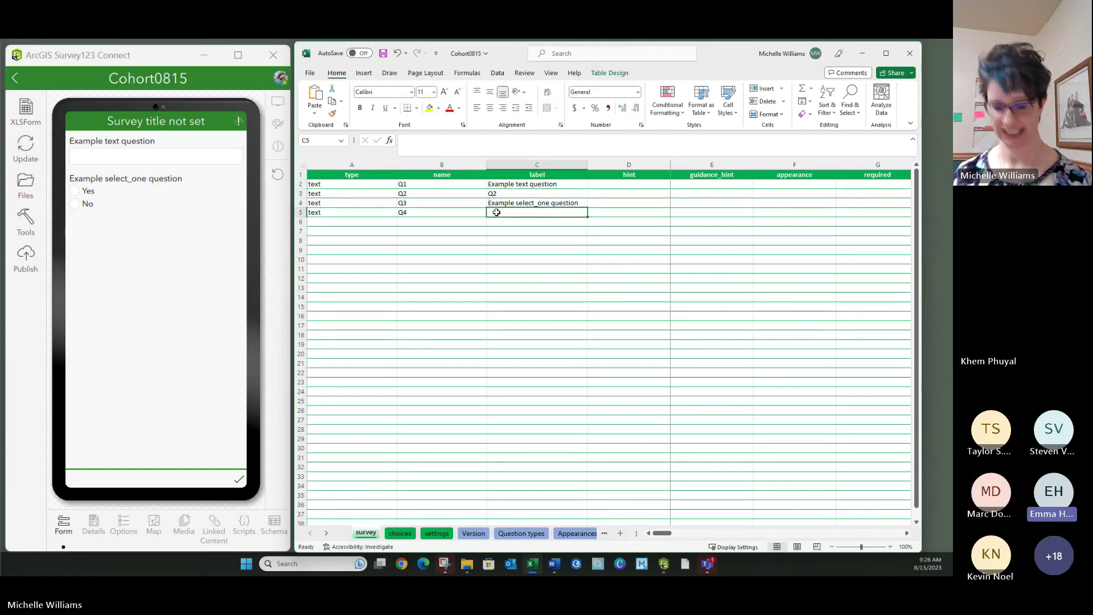
type("Q2")
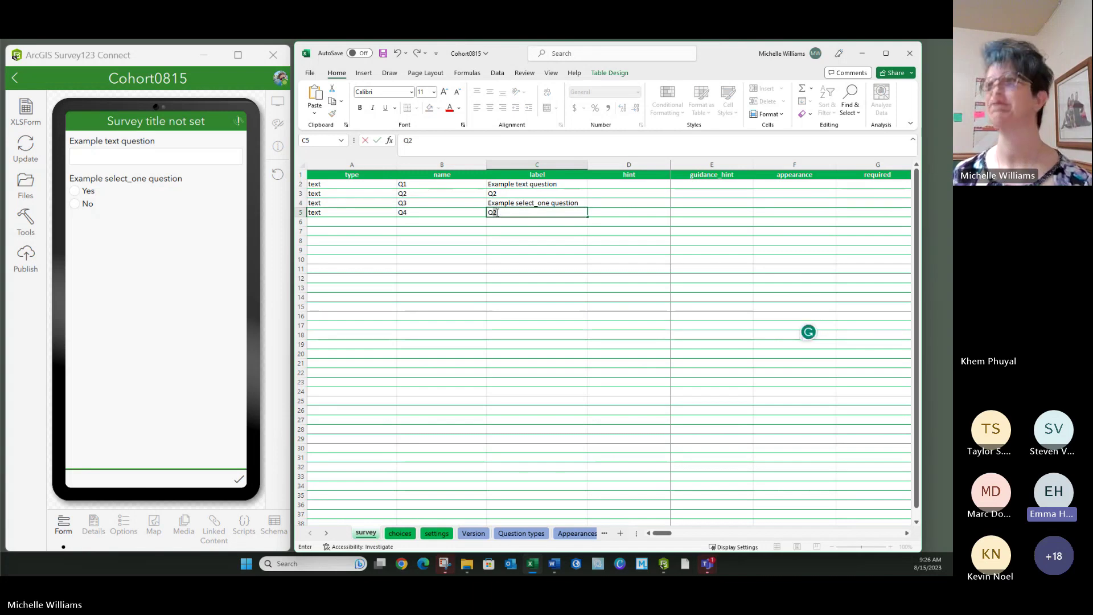
key("BackSpace")
type("4")
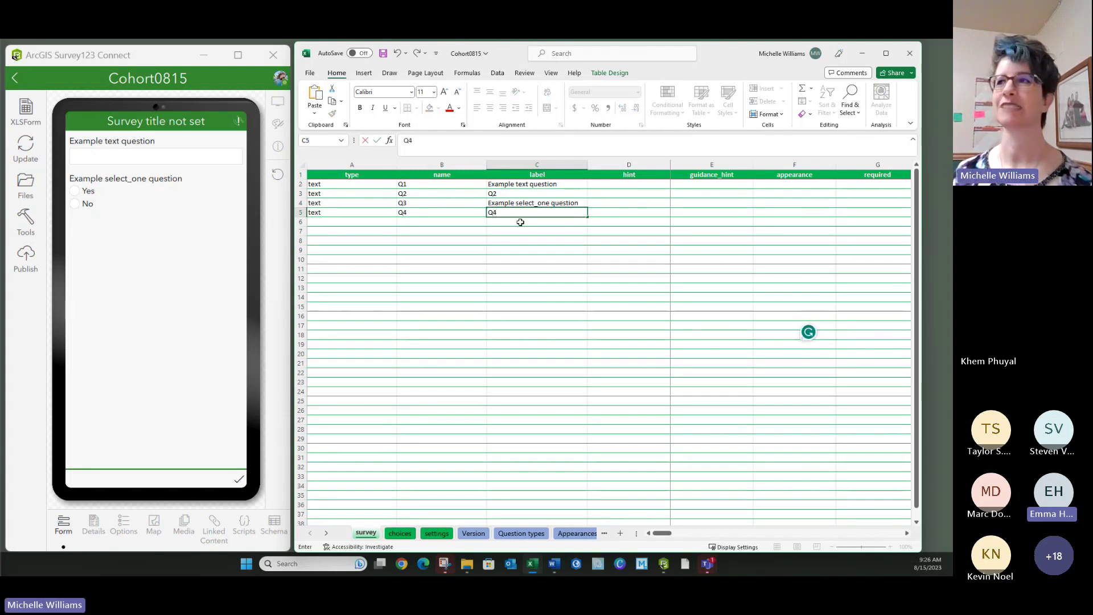
left_click(541, 239)
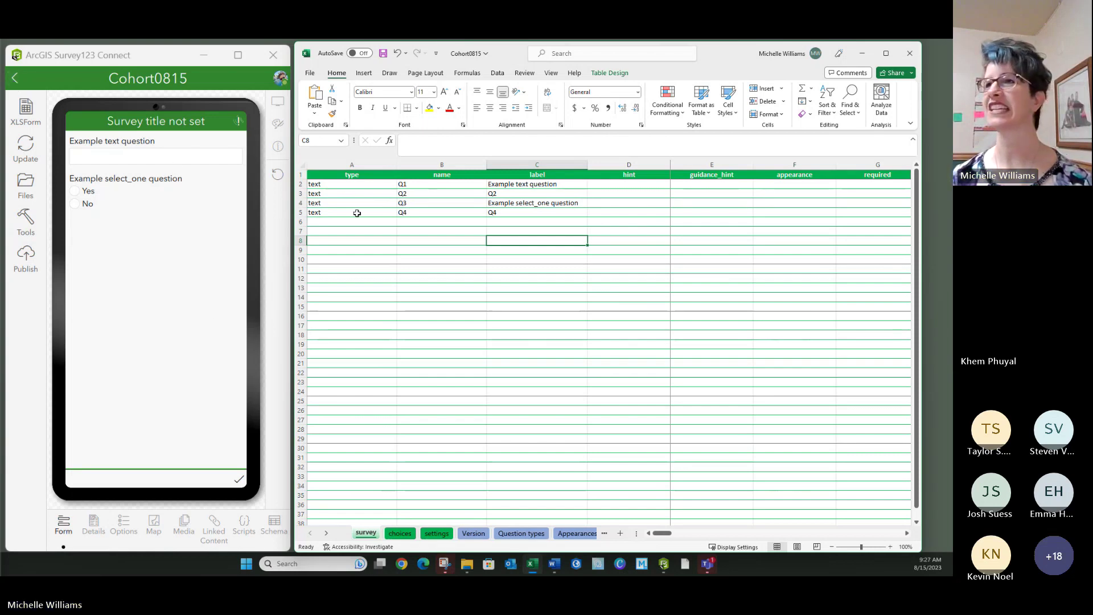
left_click(476, 306)
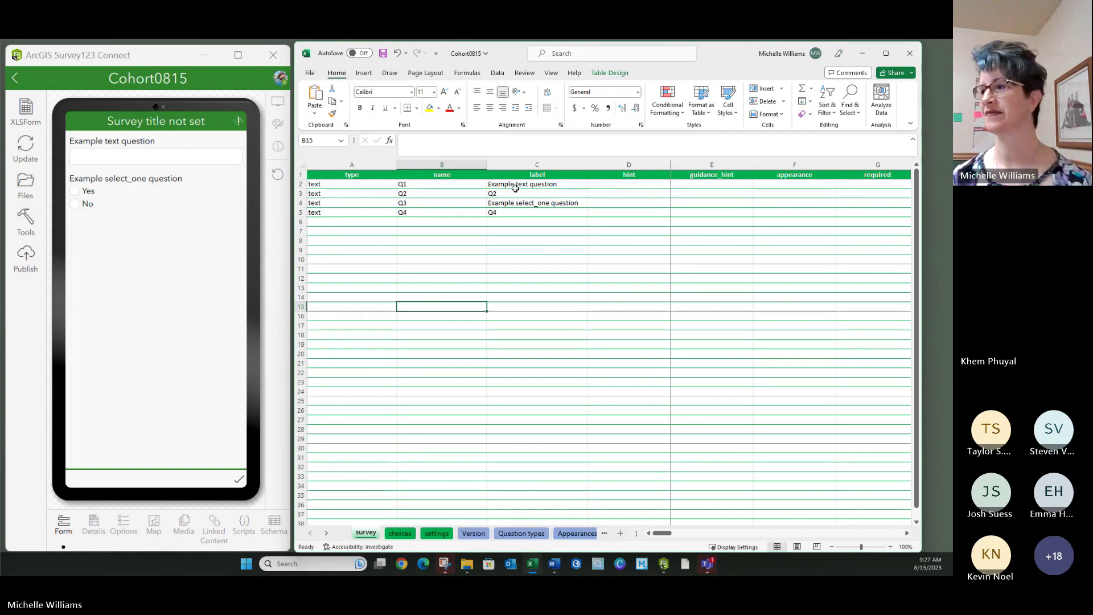
left_click(538, 277)
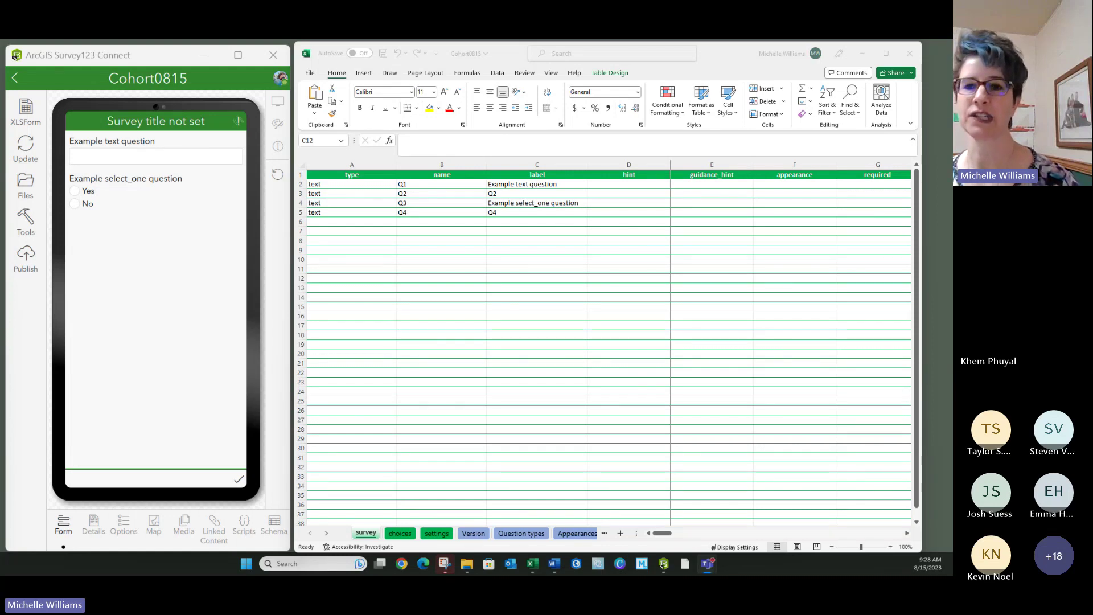
left_click(440, 280)
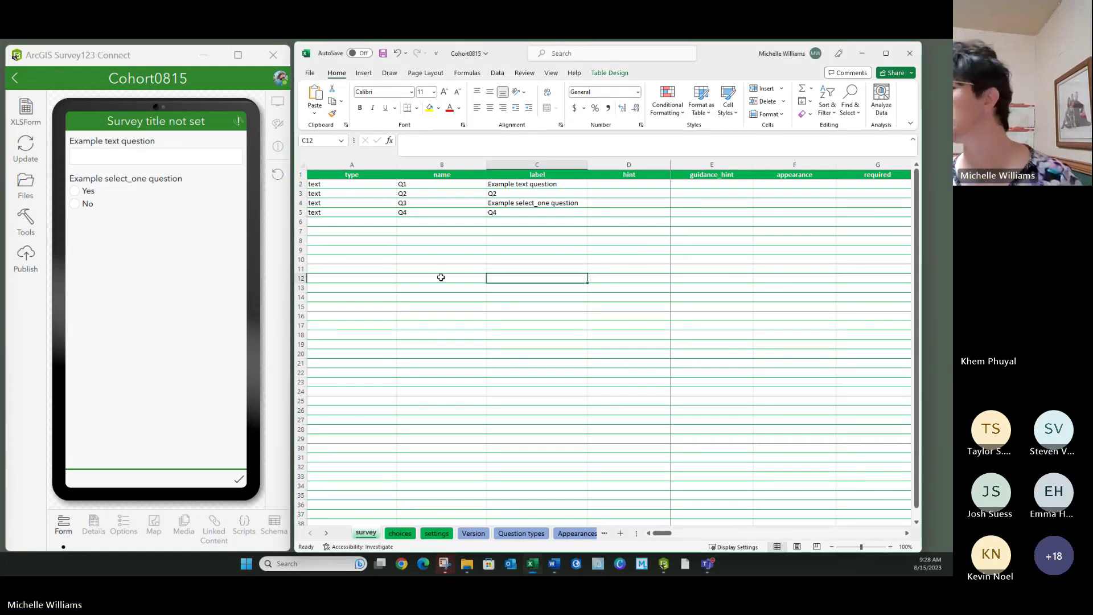
- Examine the choices sheet's media and language headers and highlight the label::language (xx) and media::audio::language (xx) columns
left_click(400, 533)
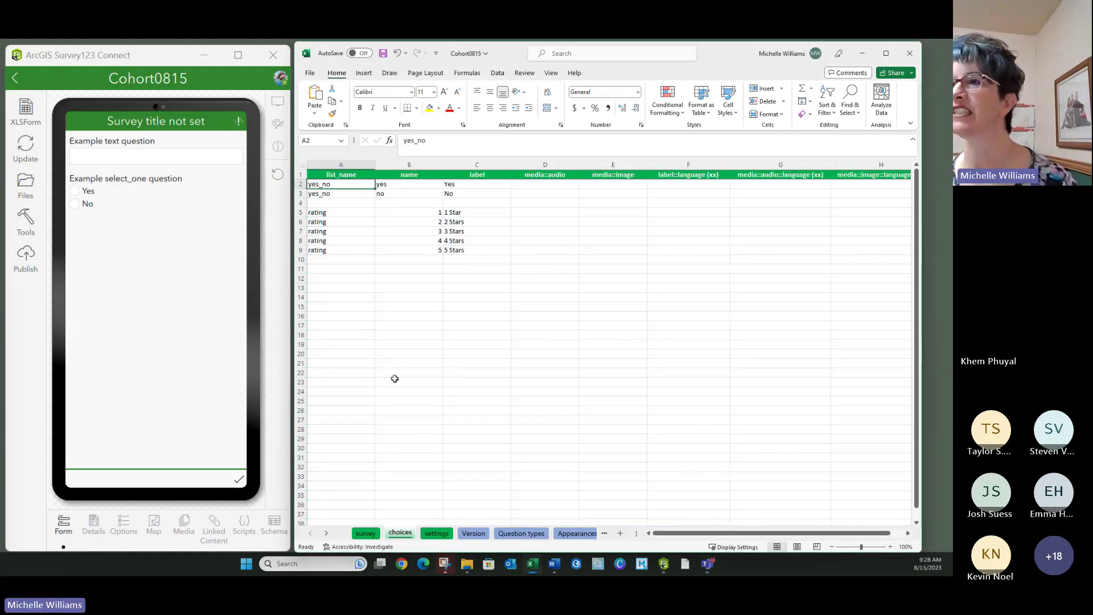
left_click(615, 182)
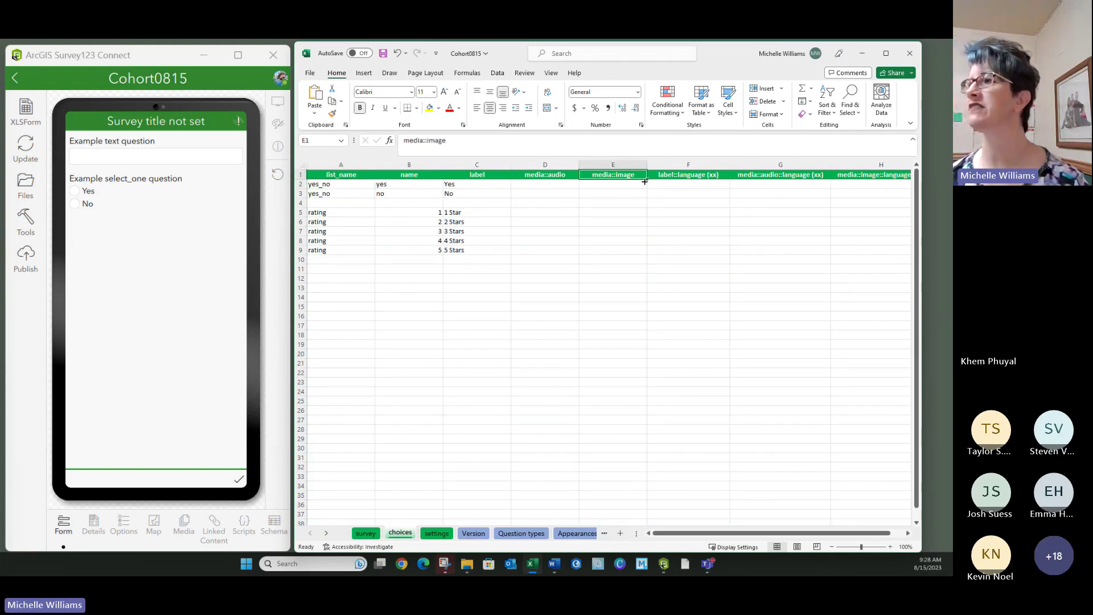
left_click(669, 182)
left_click_drag(683, 164, 746, 159)
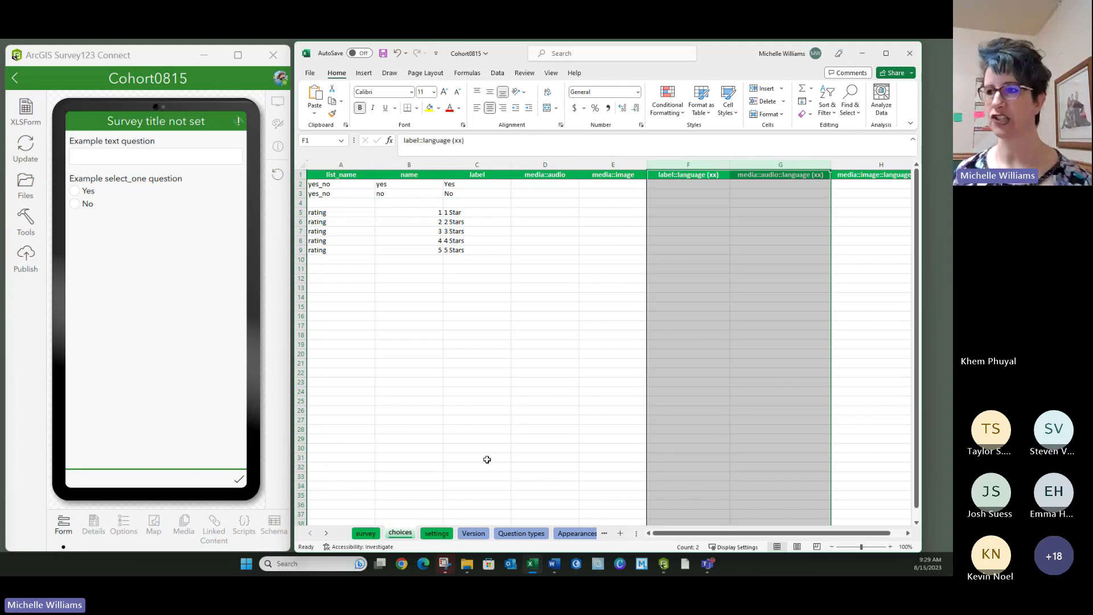
- Maximize the workbook and highlight the label::language (xx) and hint::language (xx) columns on the survey sheet
left_click(365, 534)
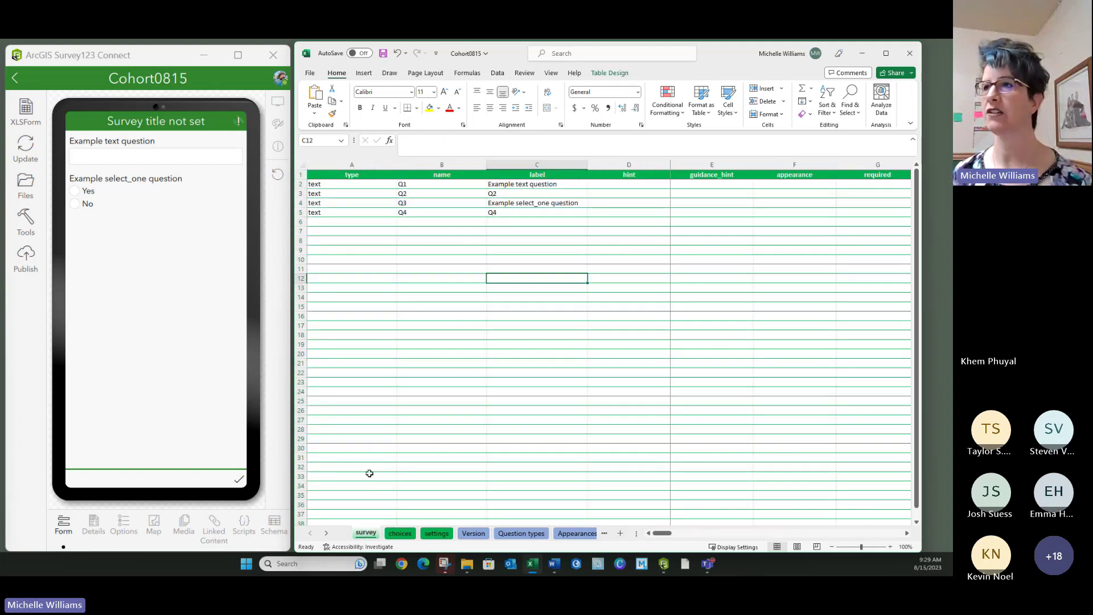
left_click(459, 226)
key("Right")
key("Right")
key("Right")
key("Right")
key("Right")
key("Right")
key("Right")
key("Right")
key("Right")
key("Right")
key("Right")
key("Right")
key("Right")
key("Right")
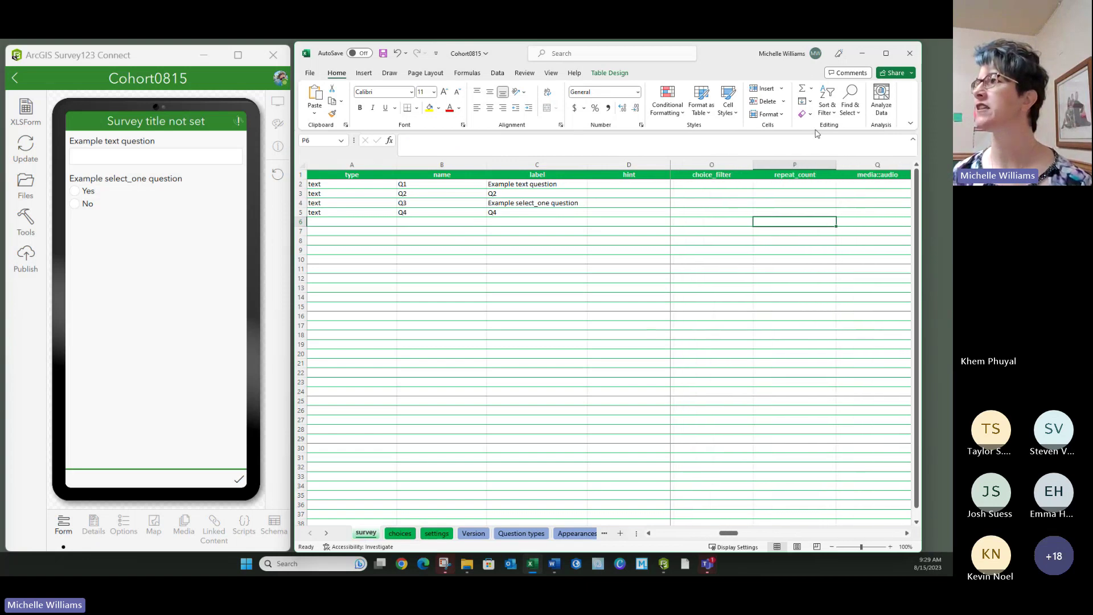
left_click(886, 53)
key("Right")
key("Right")
key("Right")
key("Right")
key("Right")
key("Right")
key("Right")
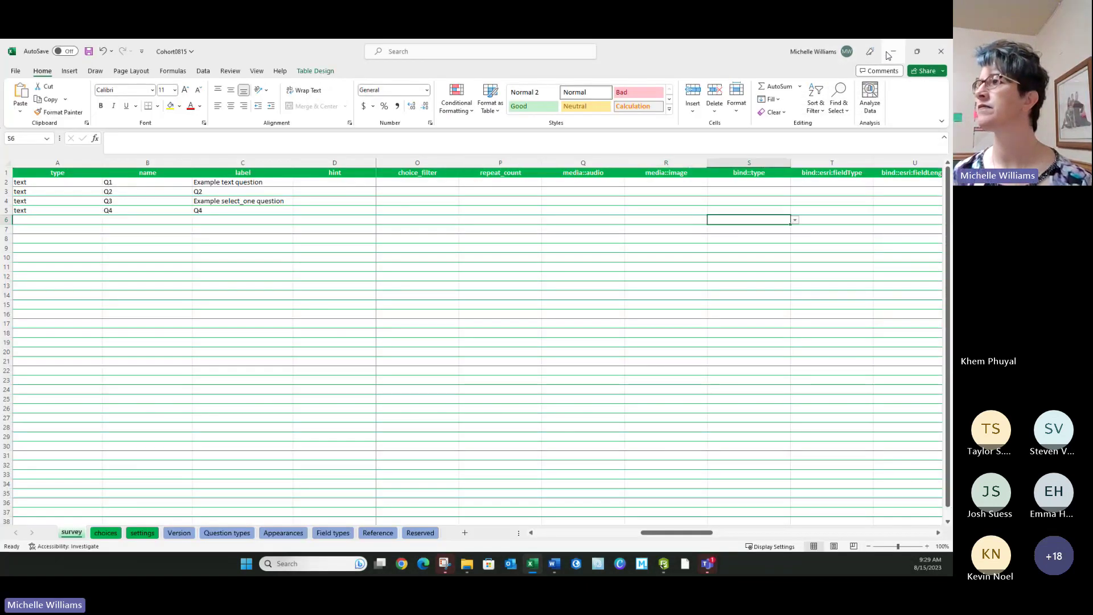
key("Right")
key("Right")
key("Right")
key("Right")
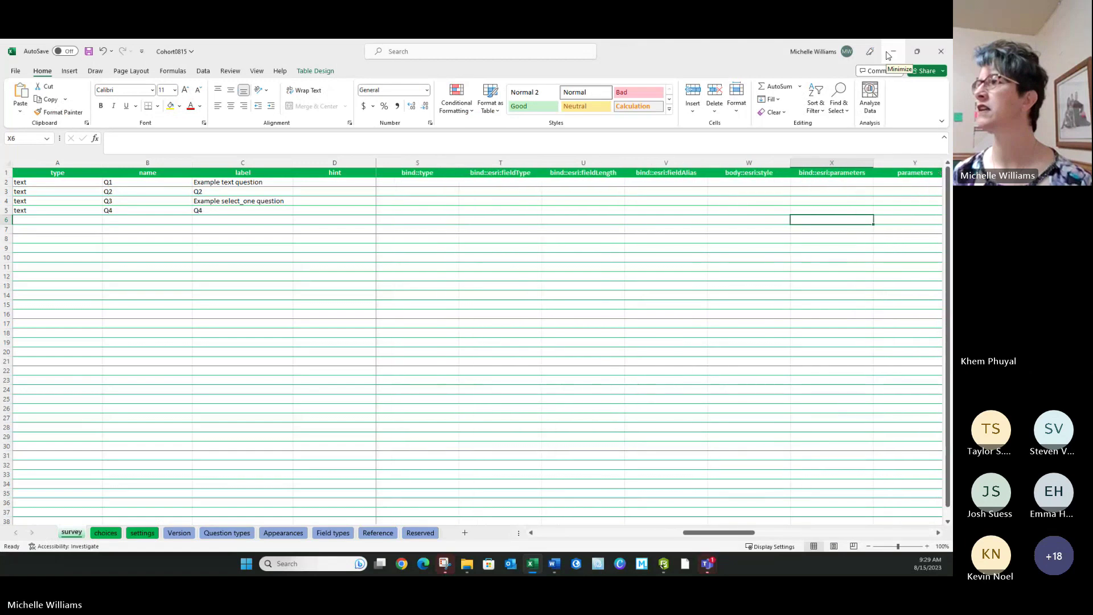
key("Right")
key("Right")
key("Right")
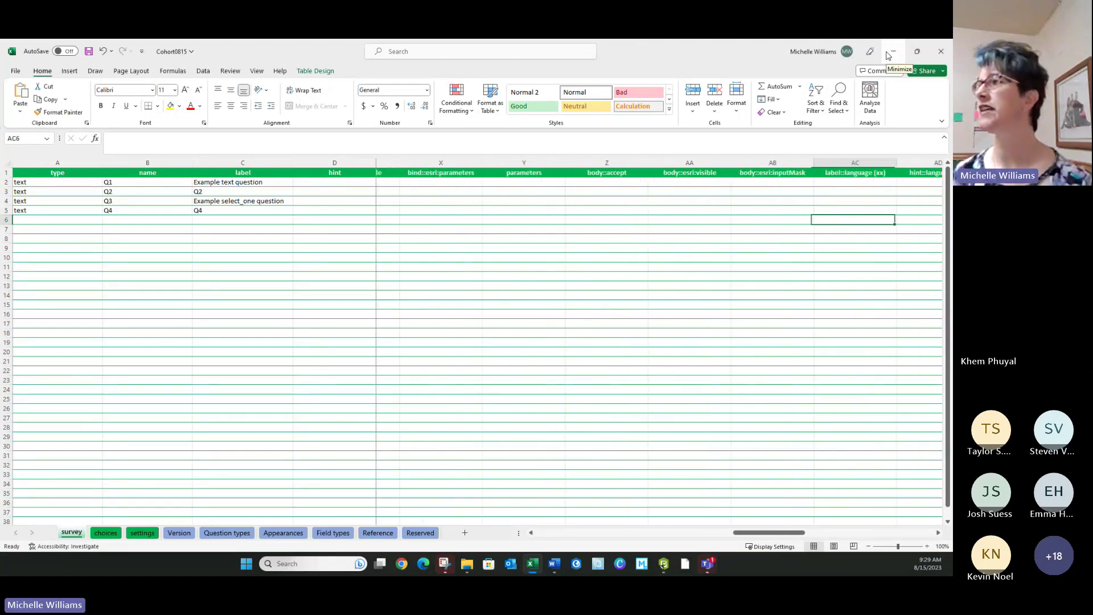
left_click_drag(740, 163, 831, 163)
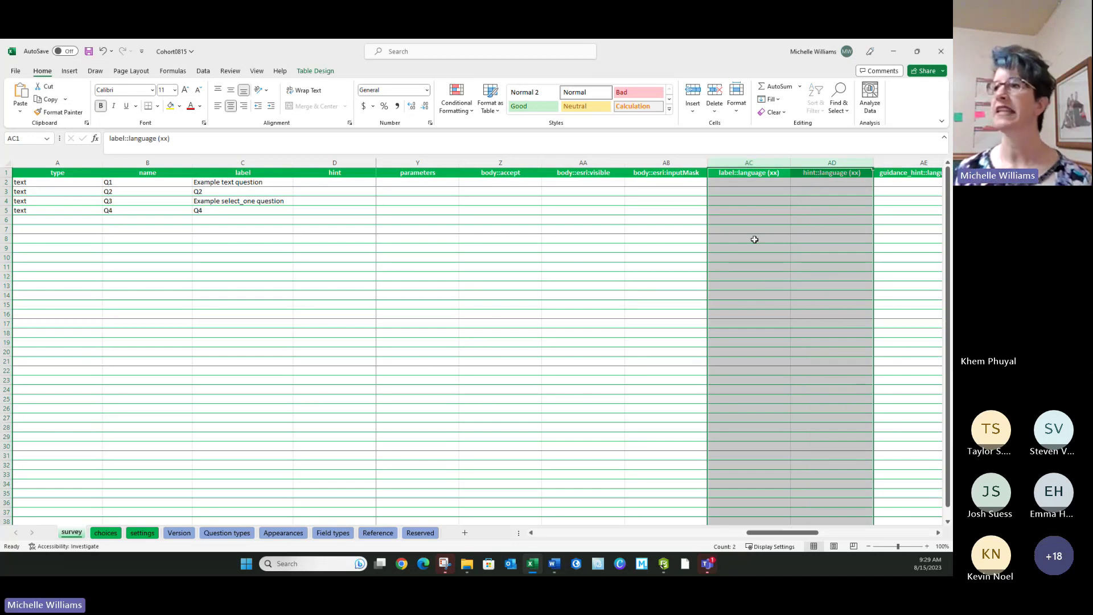